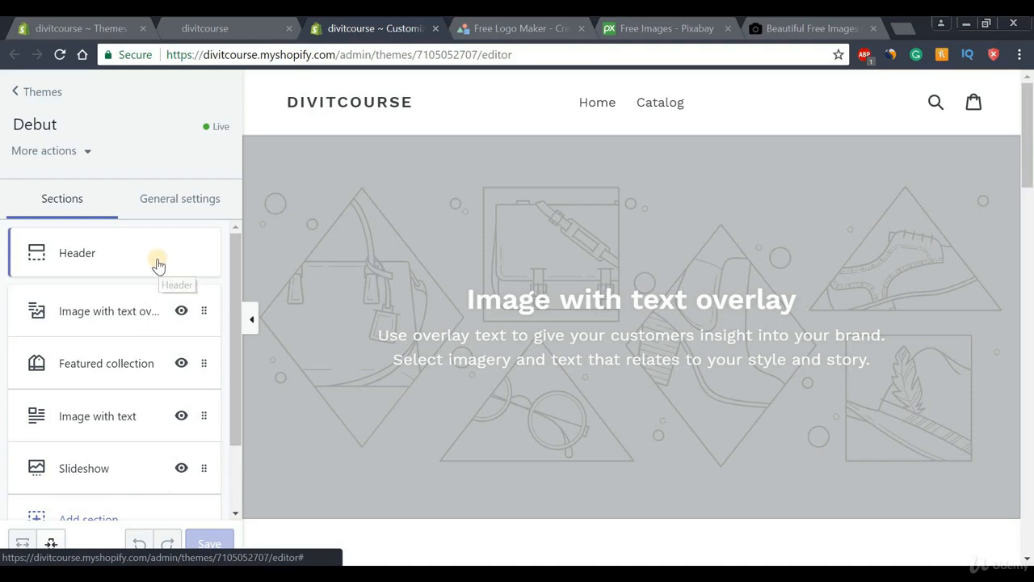
Step: Open the Header section's settings in the Debut theme
click(80, 257)
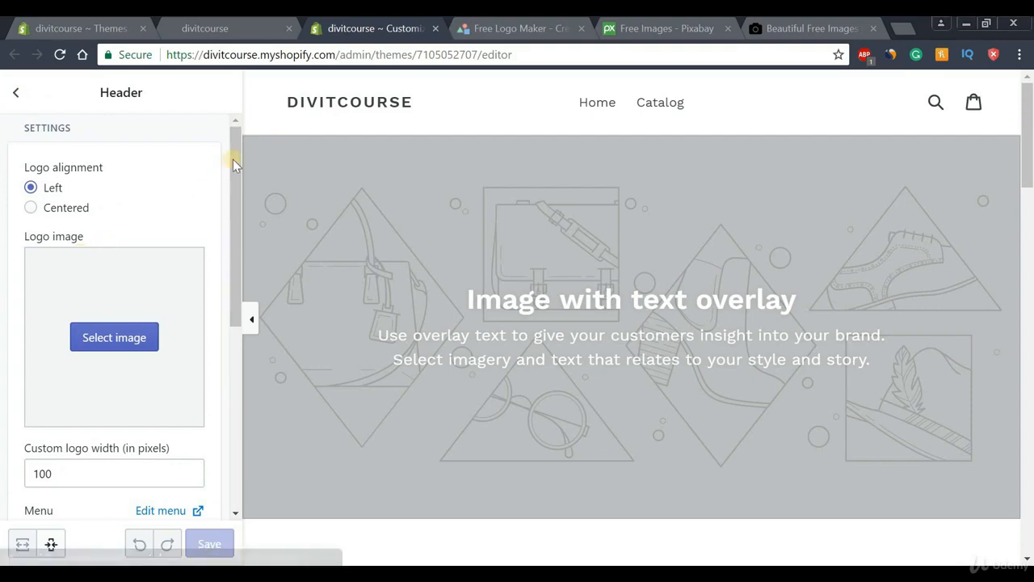
drag(232, 160, 241, 128)
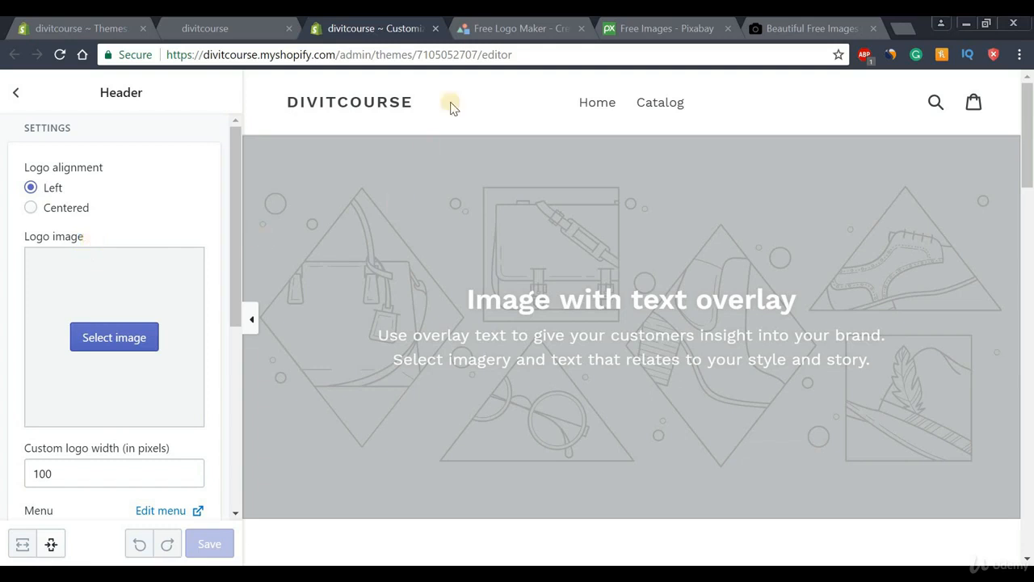
Step: Switch to the LogoMakr site, start a logo design named TESTLOGO and dismiss the introductory hint
click(481, 28)
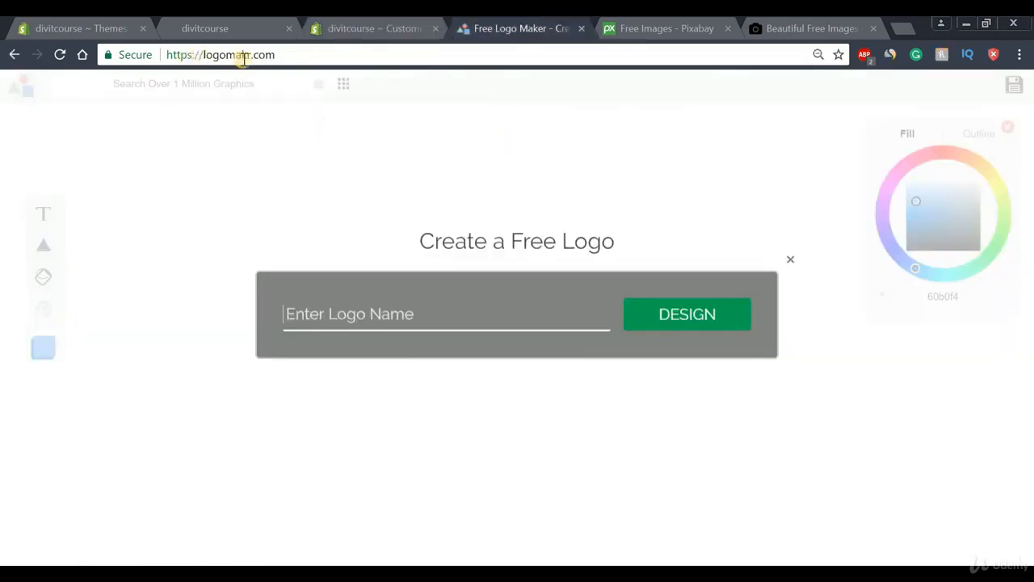
drag(287, 55, 313, 55)
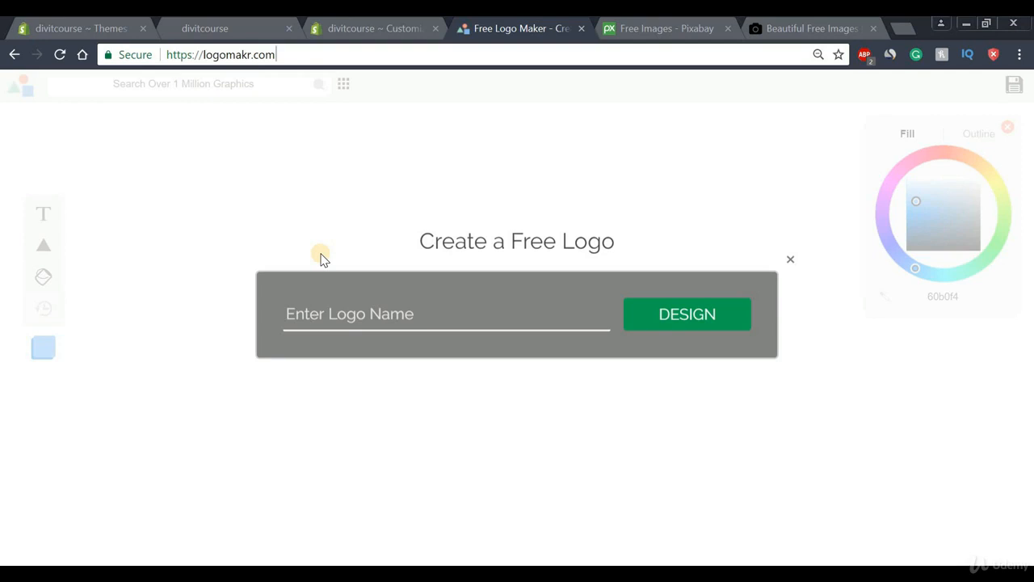
click(434, 315)
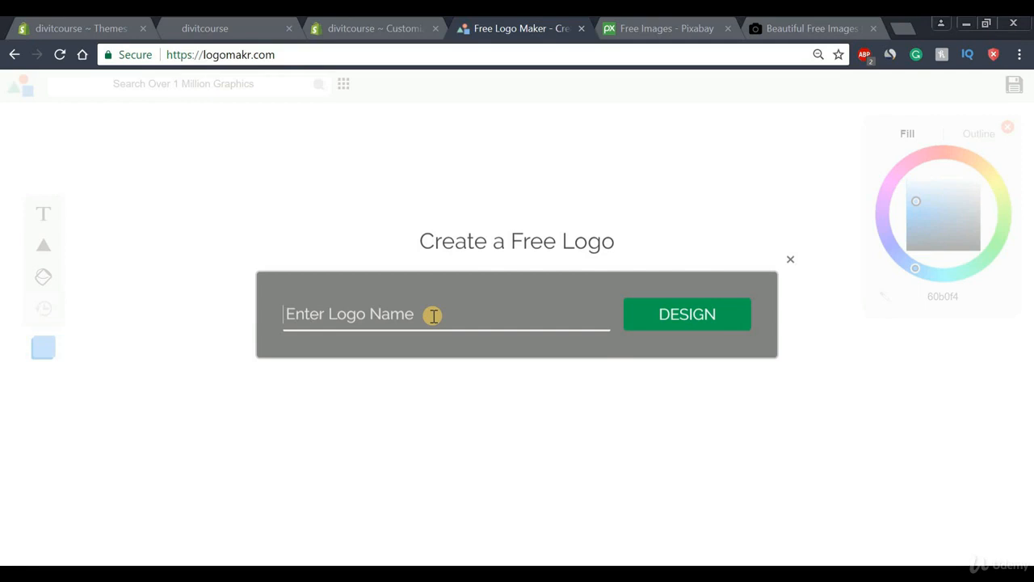
text(TESTLOGO)
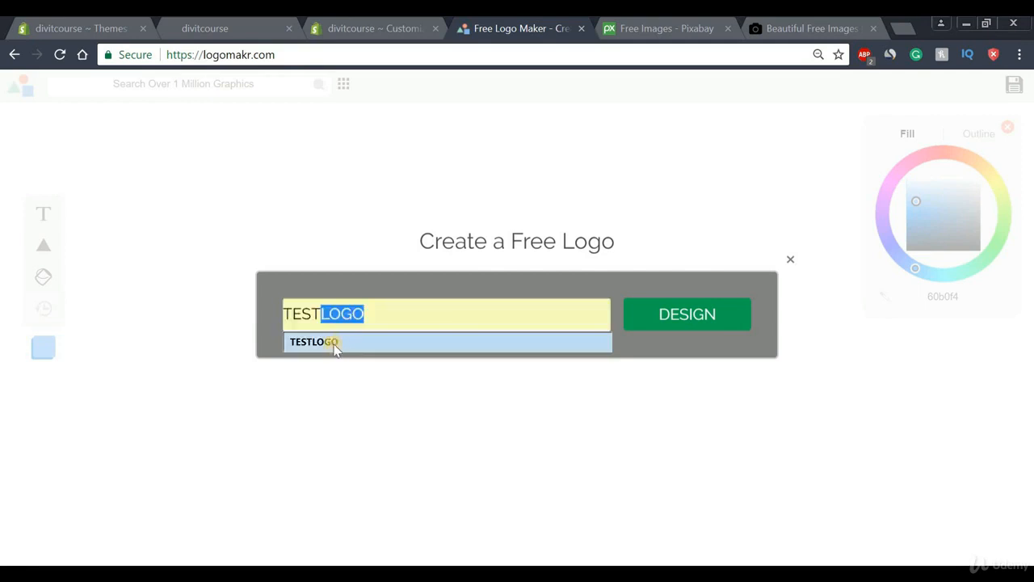
click(332, 342)
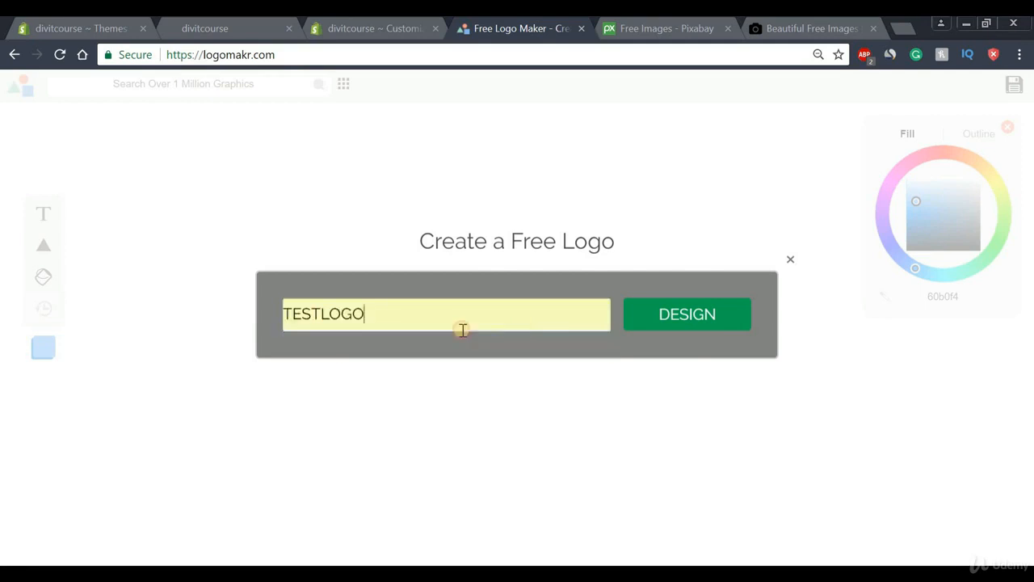
click(702, 323)
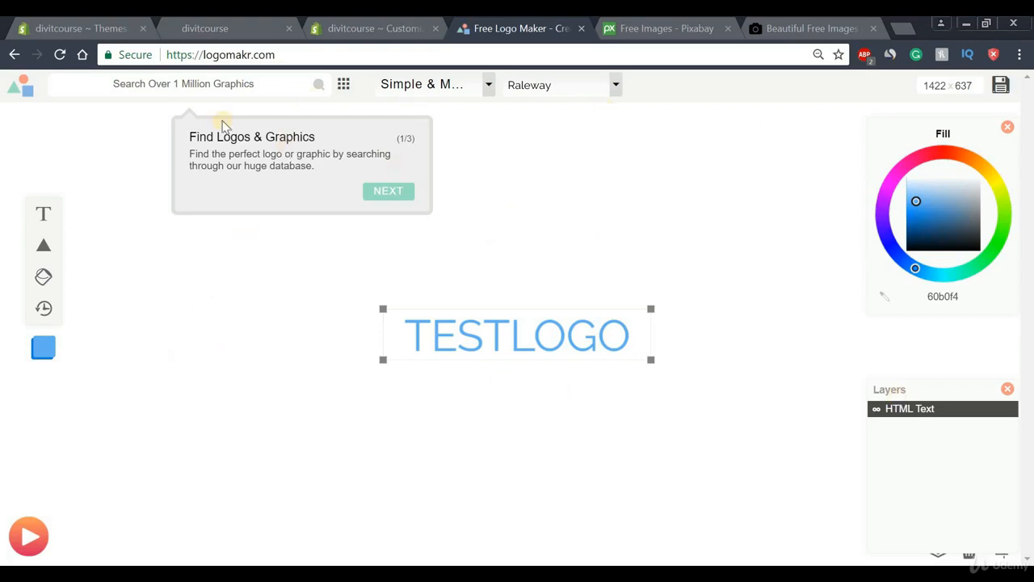
click(558, 138)
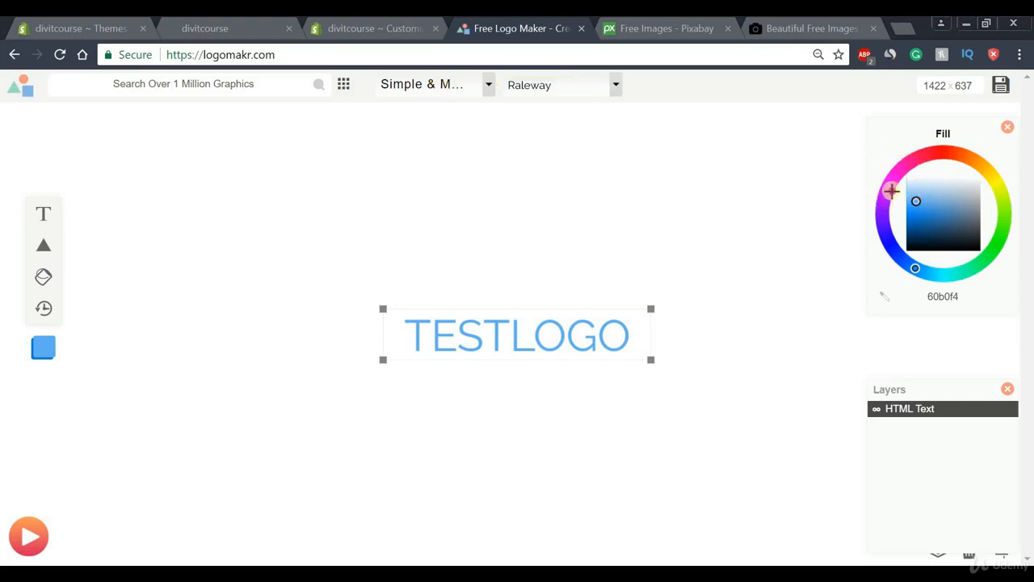
Step: Recolour the TESTLOGO text purple and add a triangle shape to the logo design
drag(891, 191, 1014, 158)
mouse_move(46, 254)
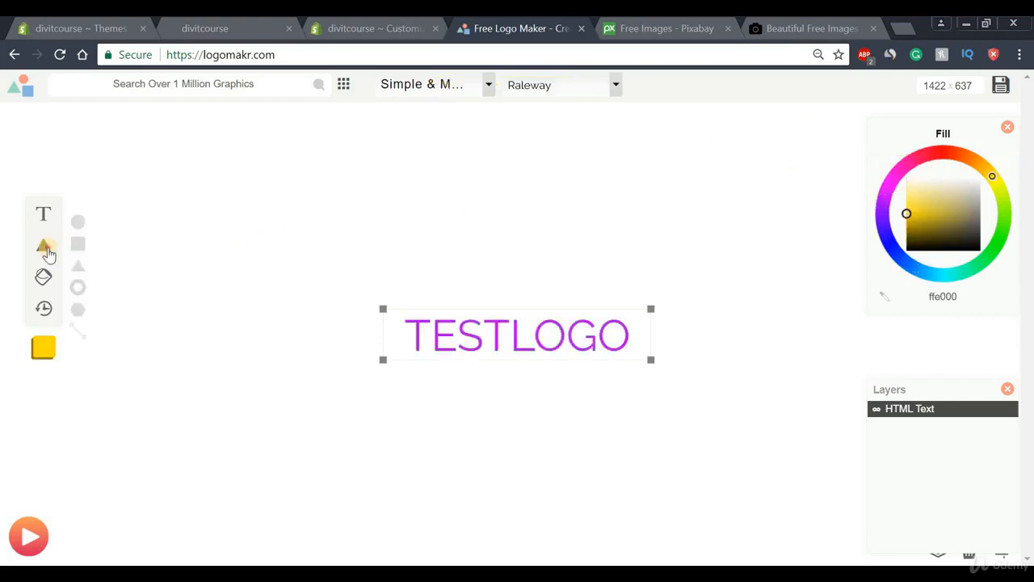
click(77, 265)
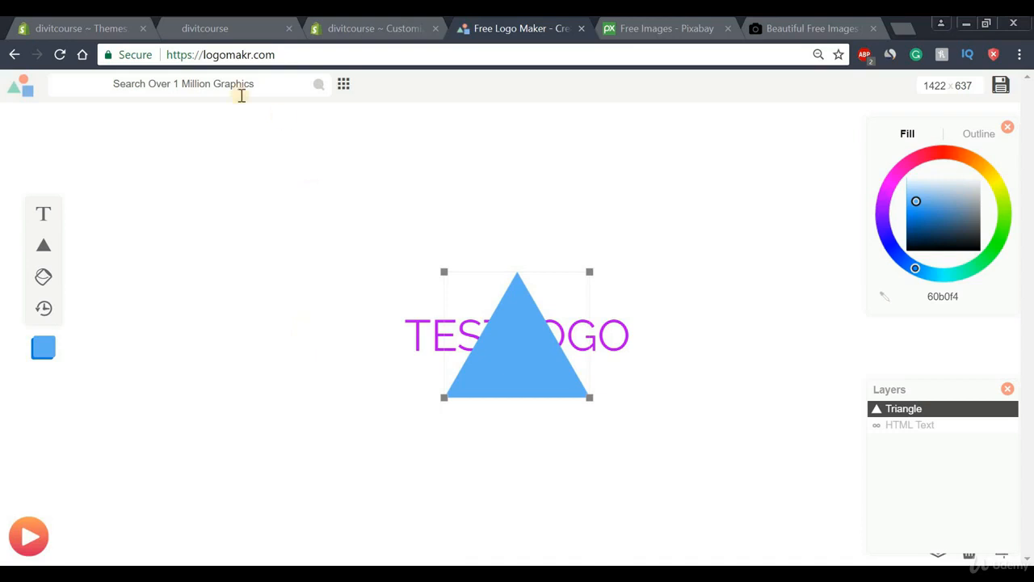
Step: Switch back to the Shopify theme editor and set the Founder Cube image from the library as the header logo
click(216, 57)
click(377, 62)
click(380, 31)
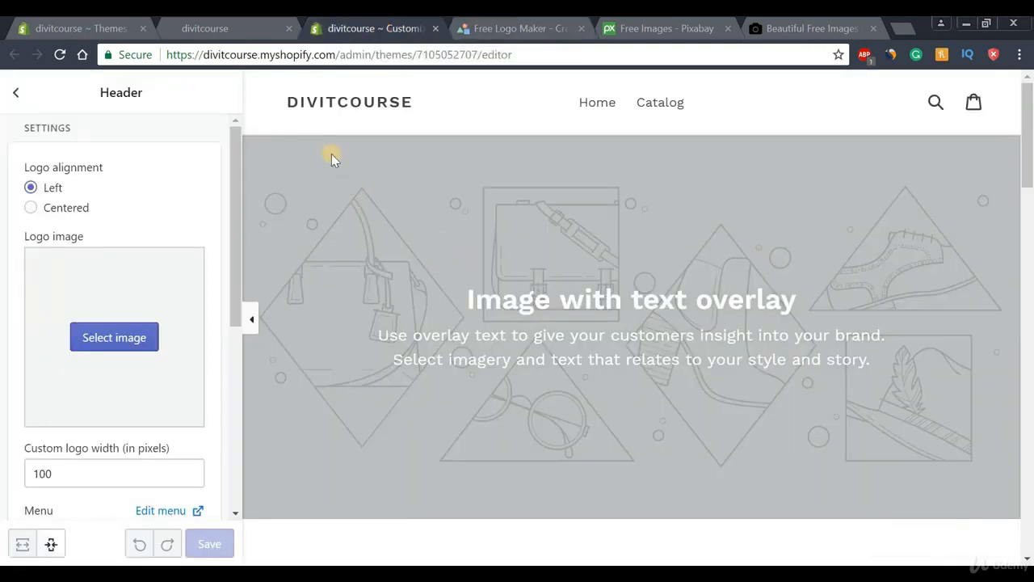
click(105, 340)
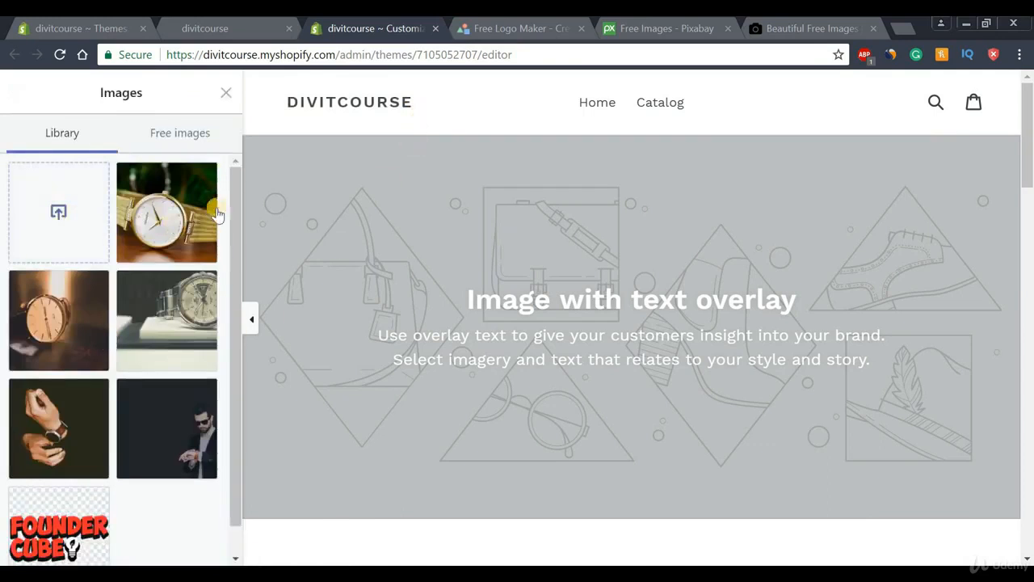
scroll(238, 194, down, 1)
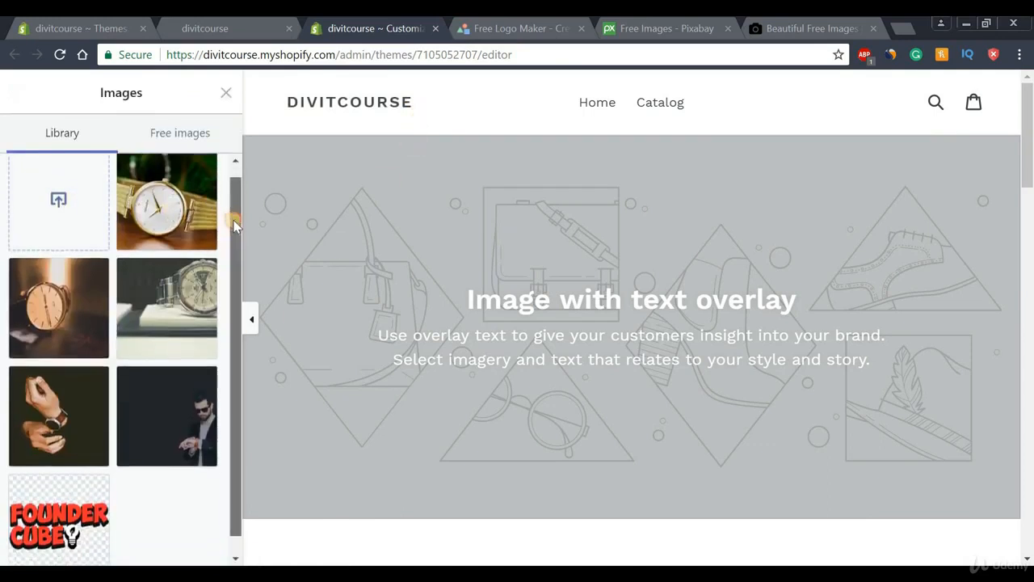
click(70, 497)
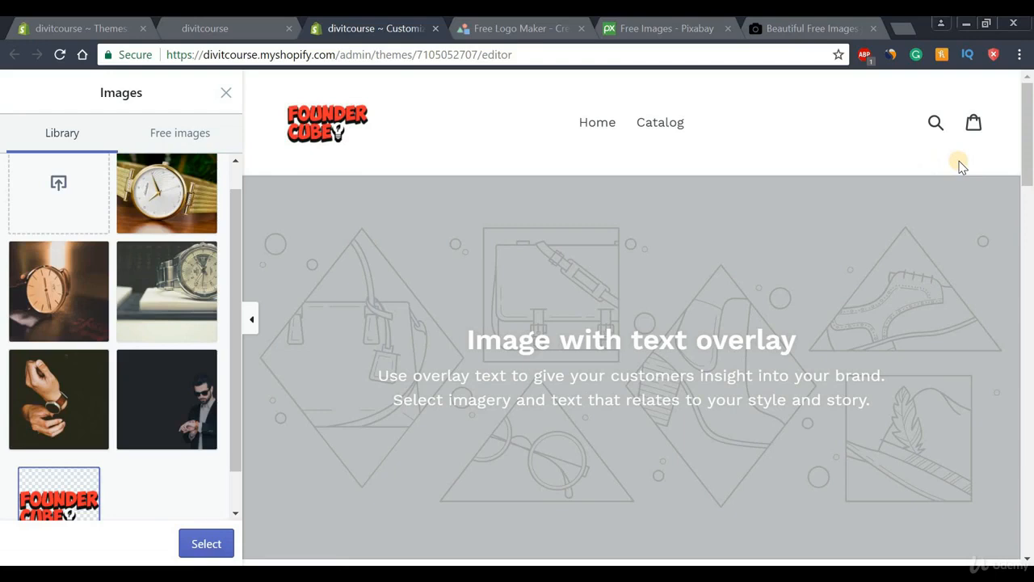
click(206, 544)
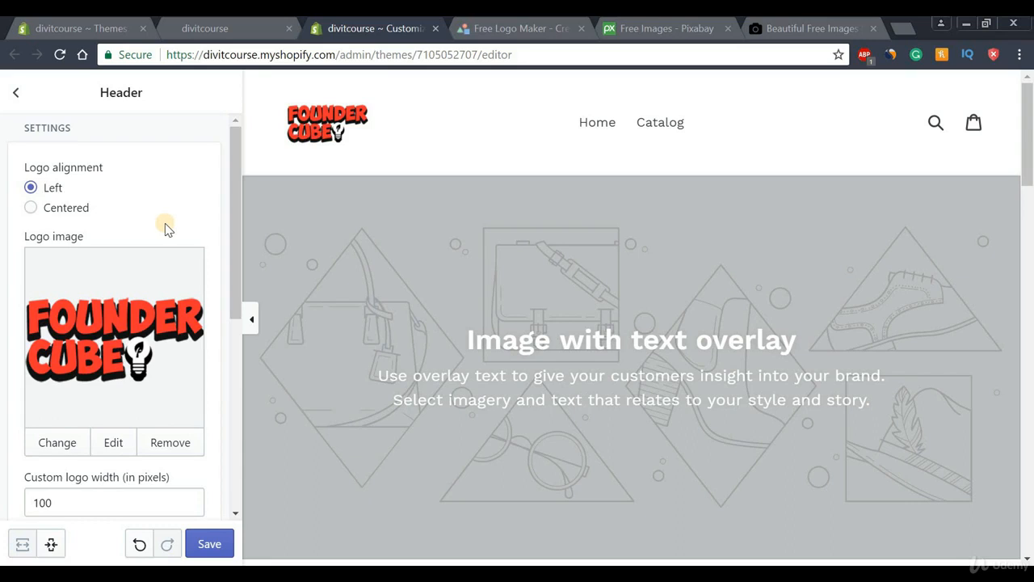
Step: Try centred logo alignment, return it to left, and try a custom logo width of 200 pixels
click(30, 209)
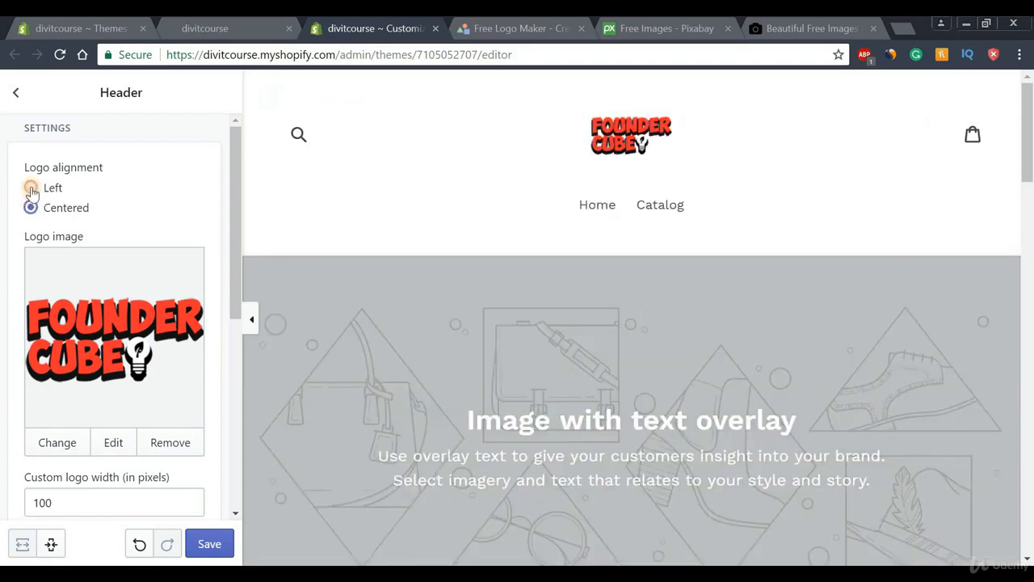
click(31, 189)
drag(234, 156, 232, 293)
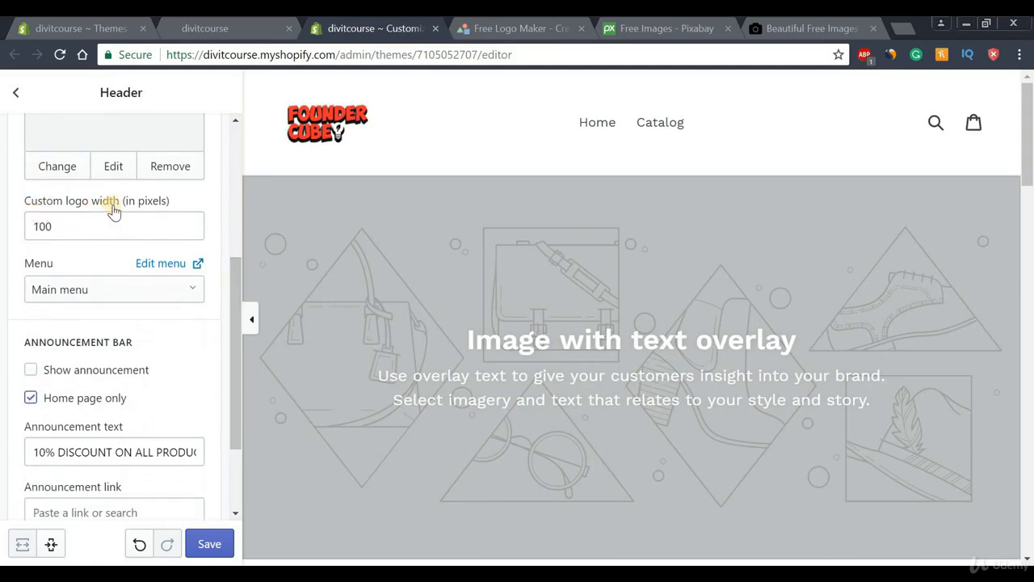
drag(39, 227, 13, 239)
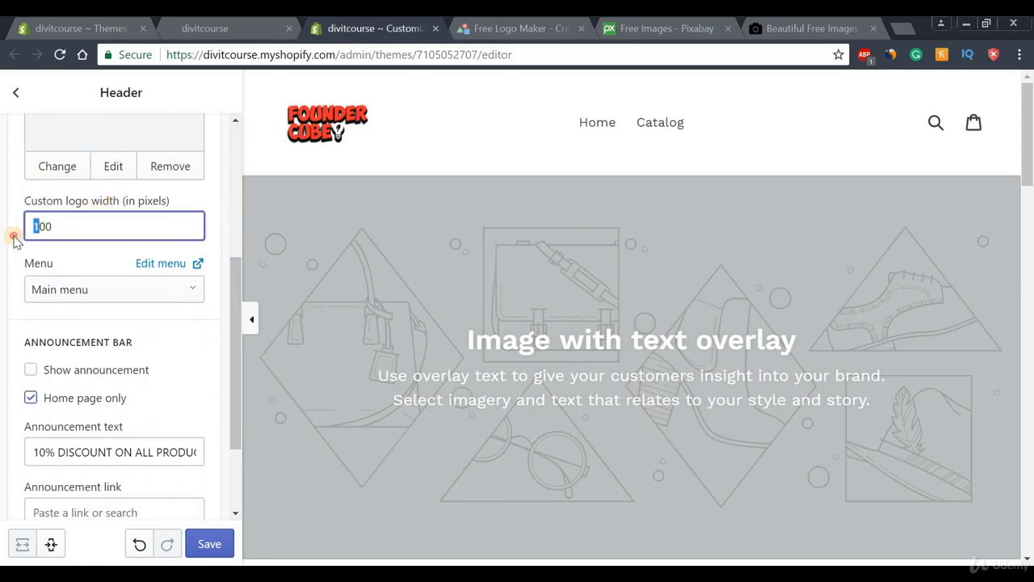
text(2)
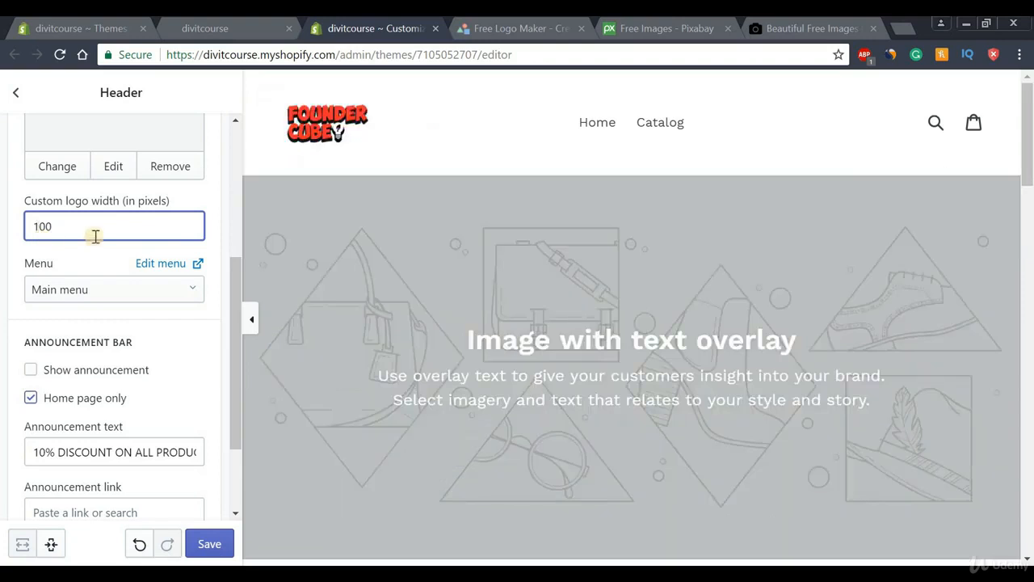
Step: Try showing the announcement bar with its 10% discount text, and turn it off again
drag(235, 302, 234, 348)
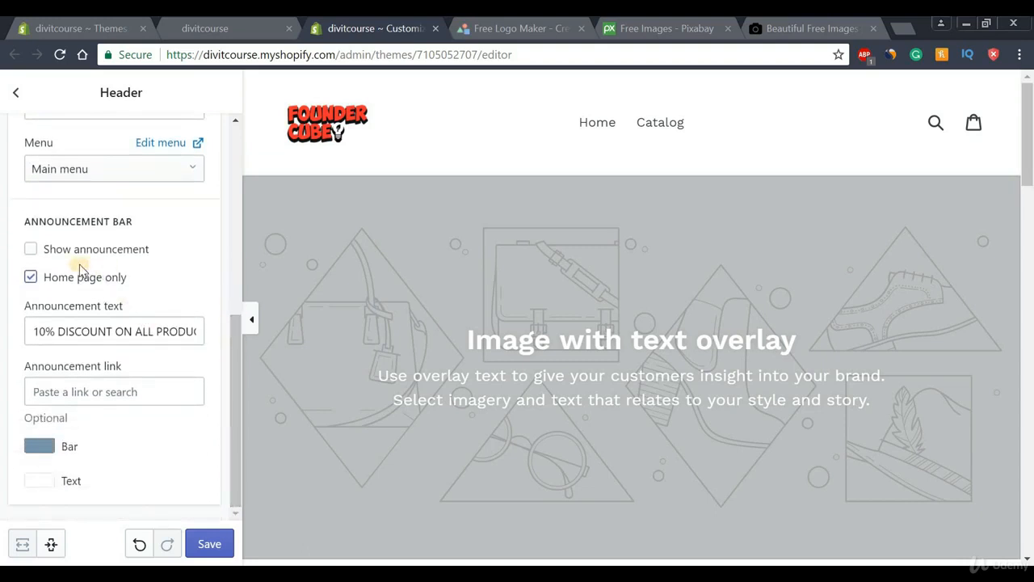
click(31, 250)
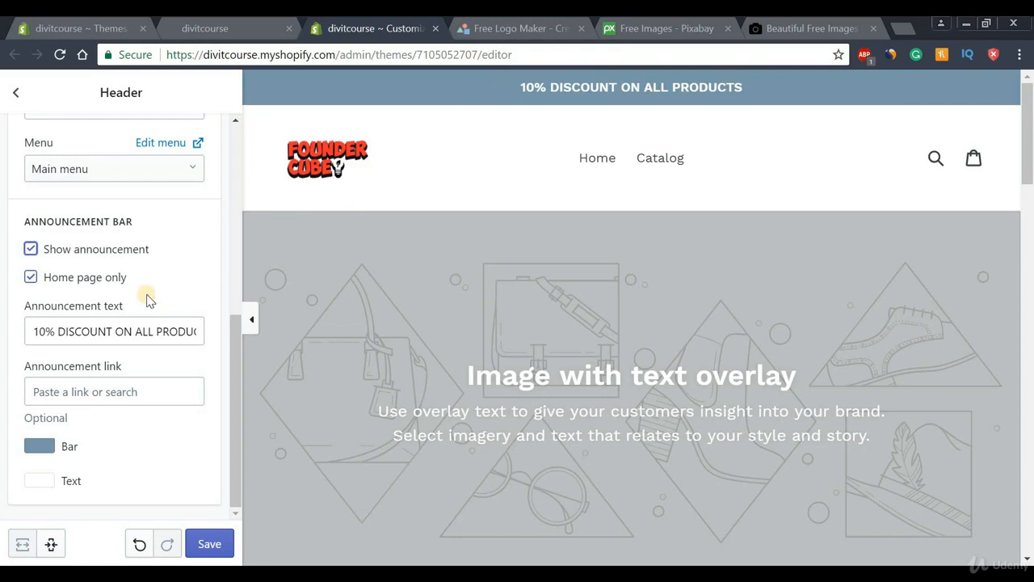
drag(32, 331, 219, 335)
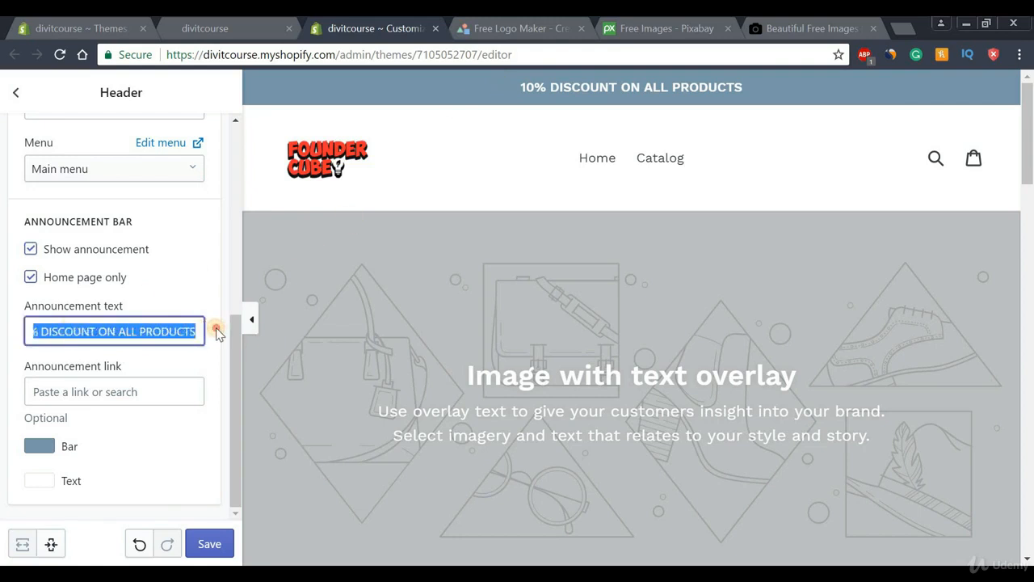
click(30, 249)
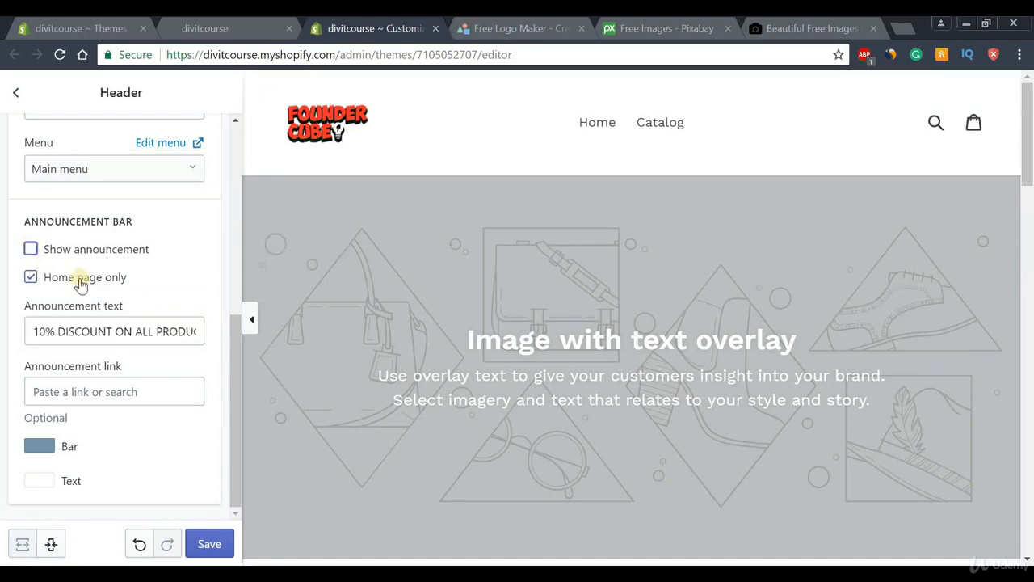
Step: Save the header changes and open the settings of the Image with text overlay section
drag(233, 383, 227, 166)
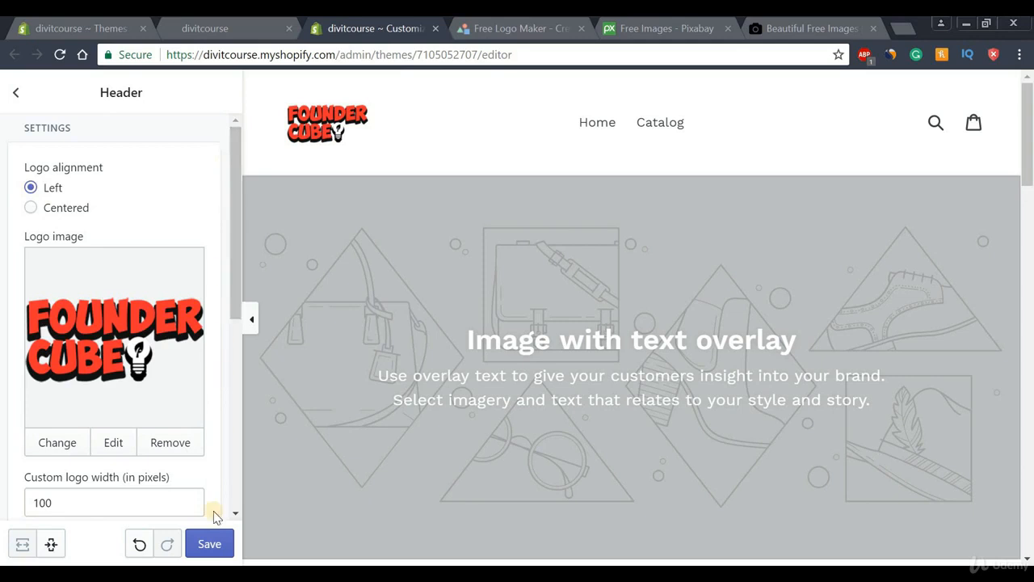
click(209, 549)
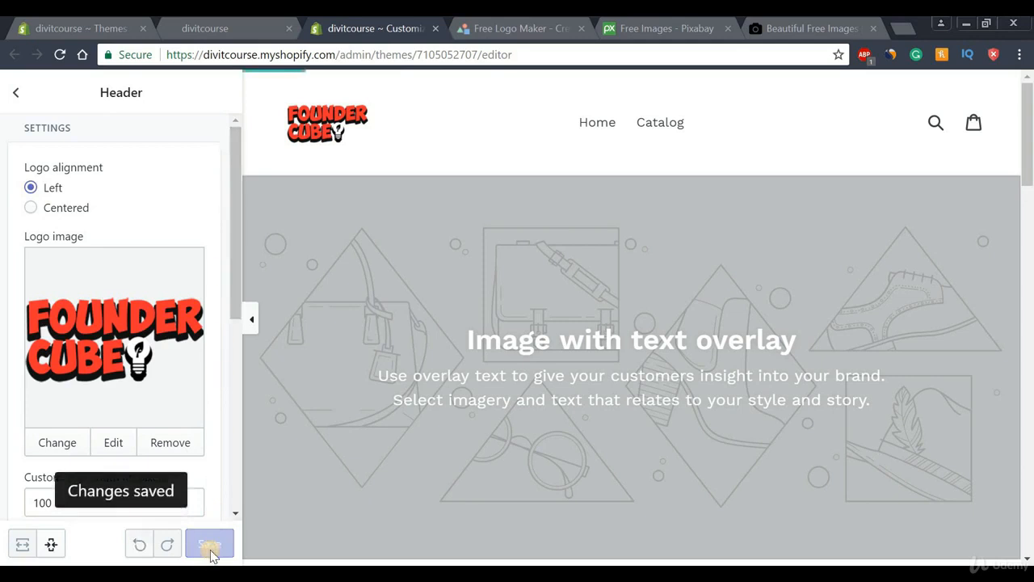
click(17, 95)
click(121, 265)
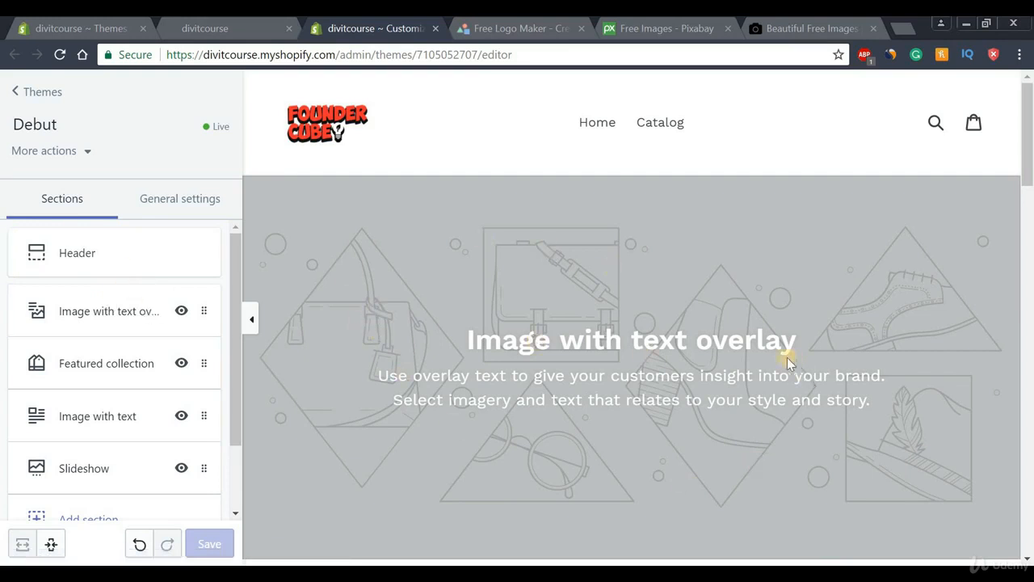
click(95, 318)
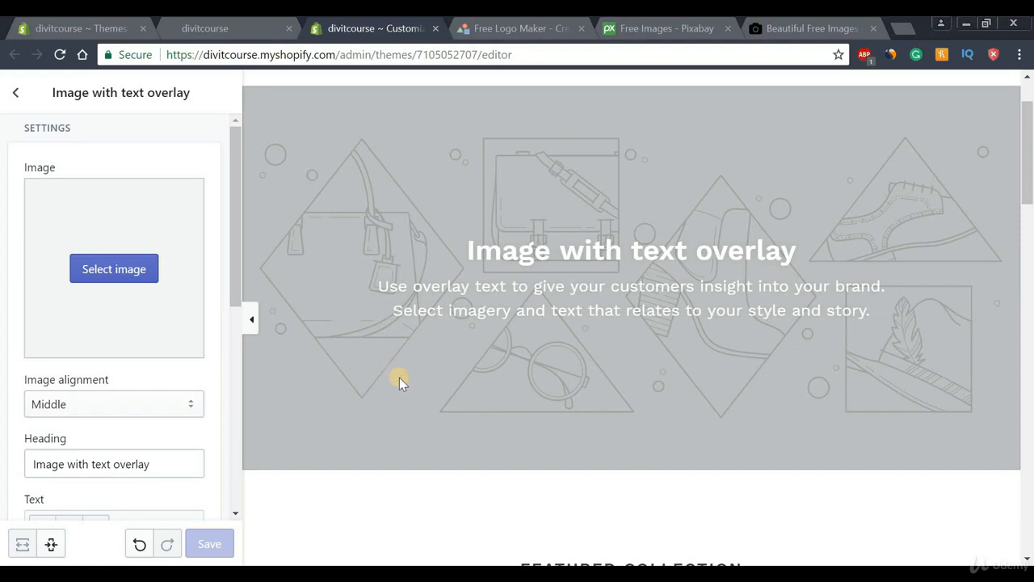
Step: Switch to the Pixabay and Unsplash sites and look them over as sources of free photos
click(651, 29)
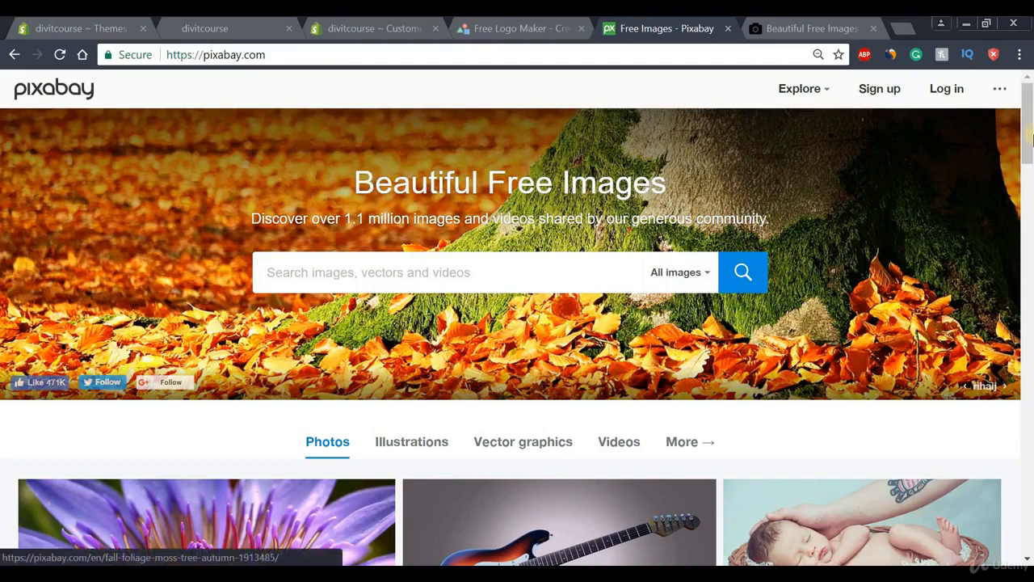
mouse_move(1028, 148)
mouse_down()
mouse_move(1022, 273)
mouse_move(1023, 136)
mouse_up()
click(832, 29)
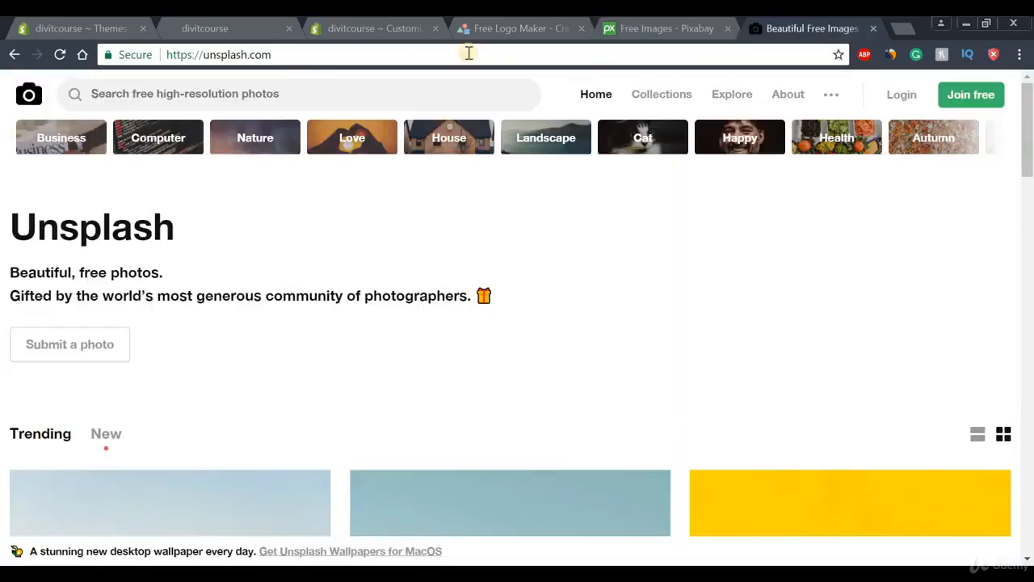
click(234, 54)
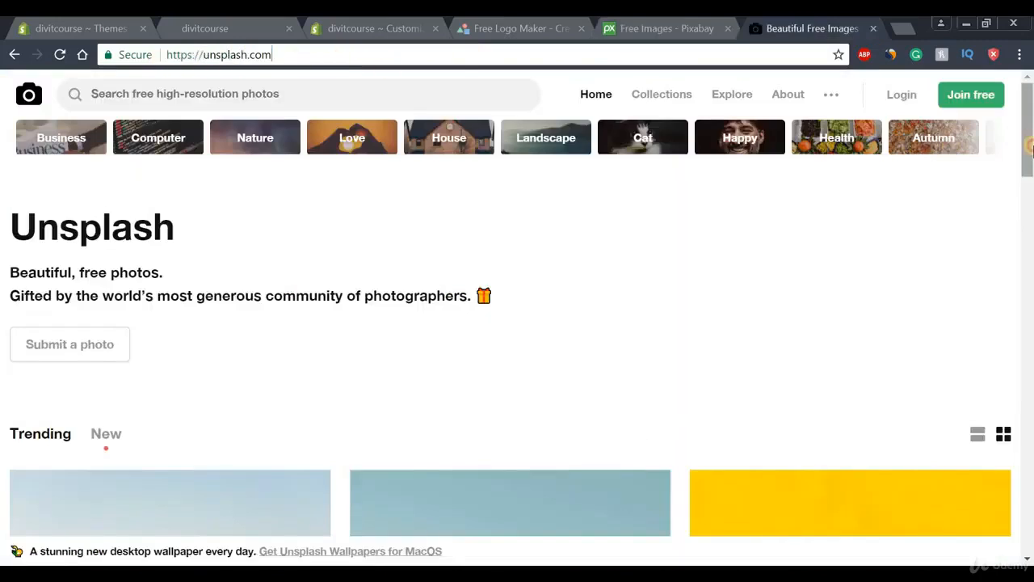
drag(1030, 140, 1028, 317)
drag(1031, 260, 1028, 93)
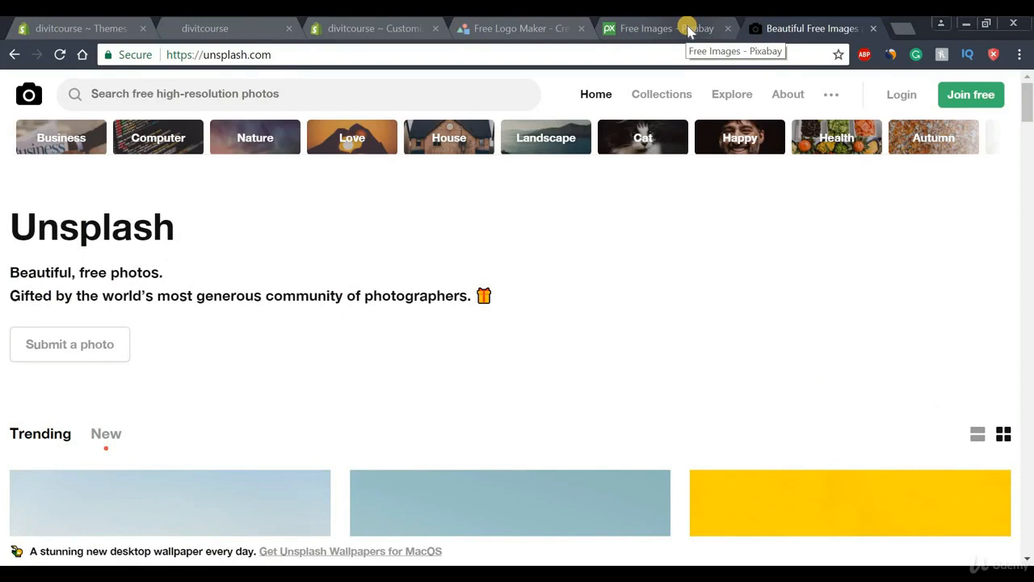
Step: Return to the Shopify theme editor and set the section's image to the library photo of the man in sunglasses checking his watch
click(381, 30)
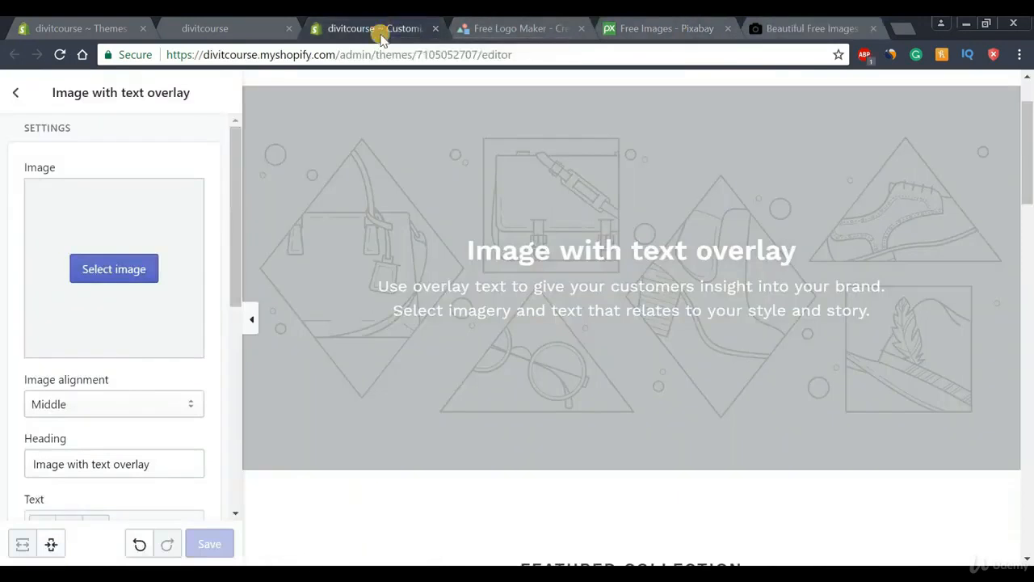
click(118, 275)
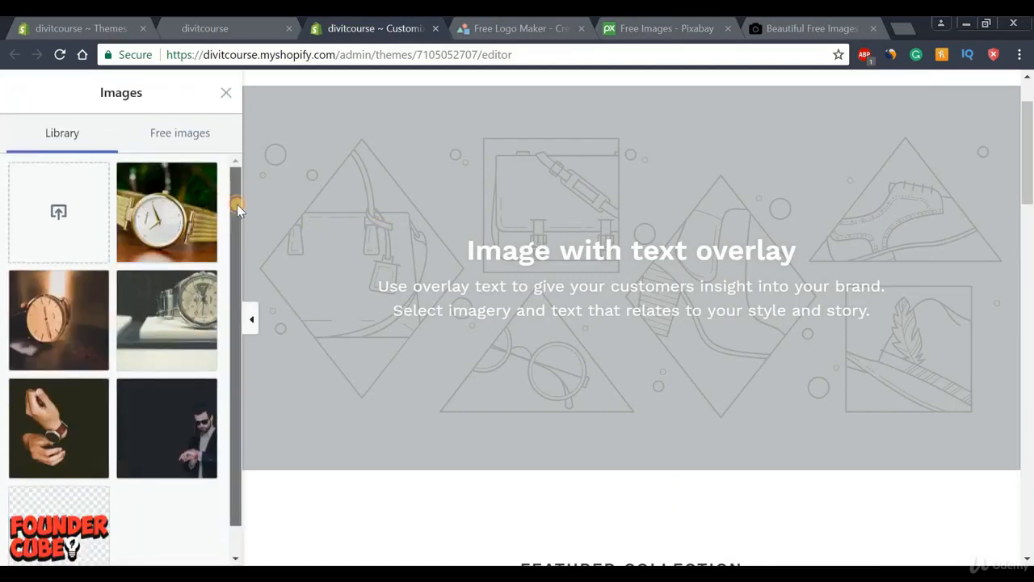
drag(231, 202, 239, 232)
click(166, 388)
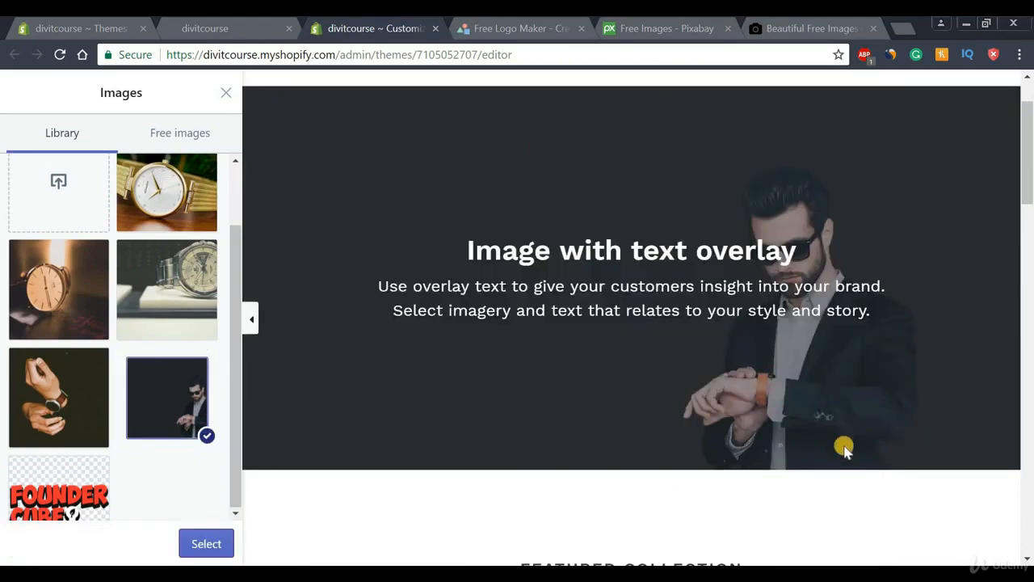
click(207, 547)
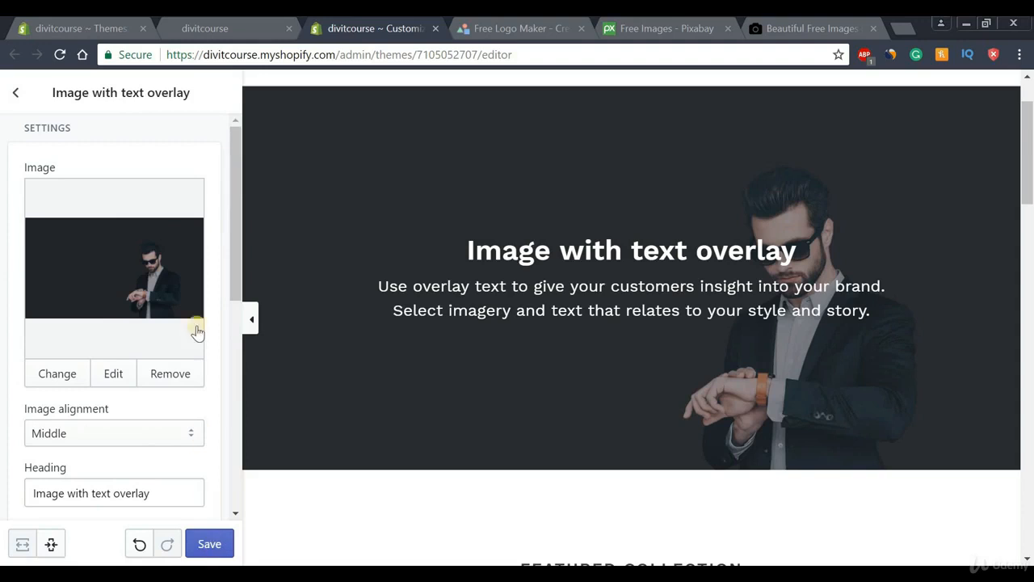
Step: Set the image alignment of the Image with text overlay section to Bottom
drag(232, 134, 242, 236)
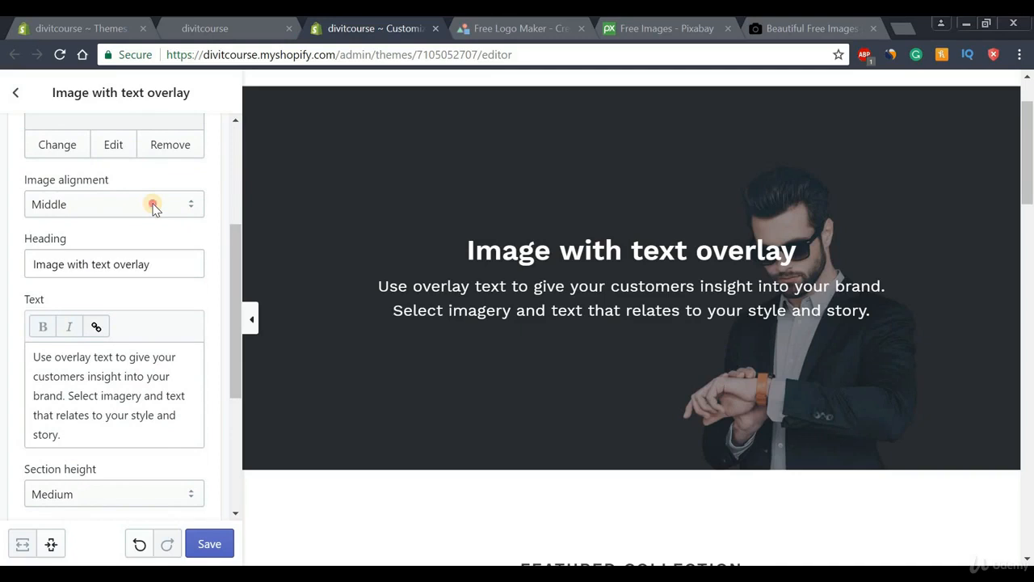
click(154, 206)
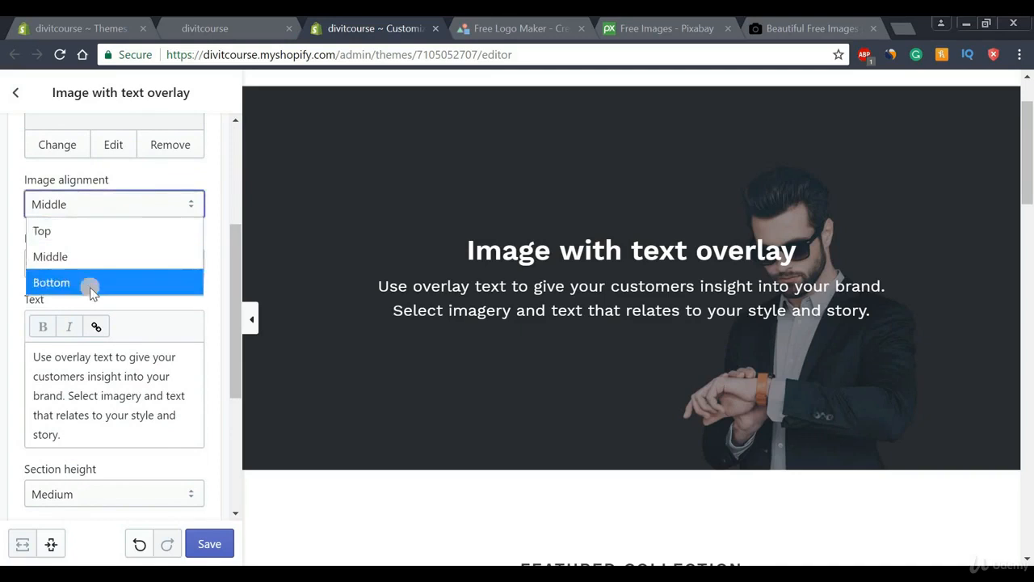
click(63, 283)
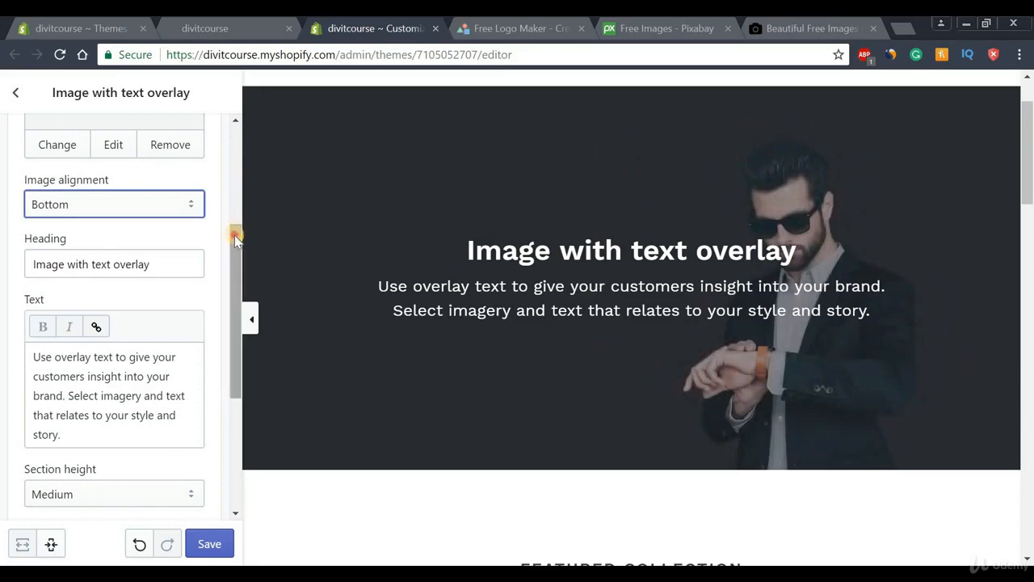
Step: Copy "Welcome to Foundercube" from the Word document and replace the section's heading with it in the theme editor
drag(234, 231, 238, 272)
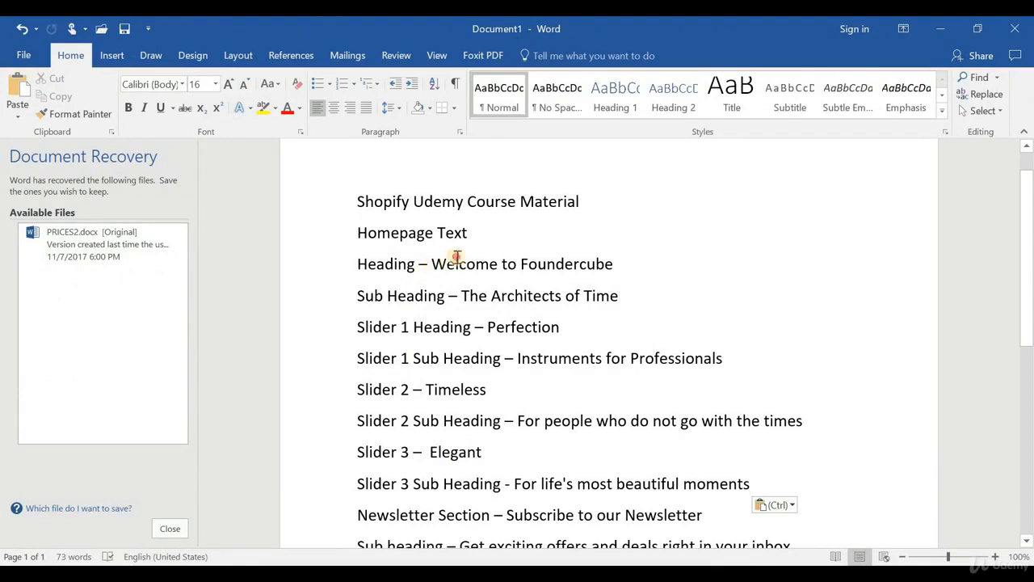
drag(457, 257, 611, 263)
key(ctrl+c)
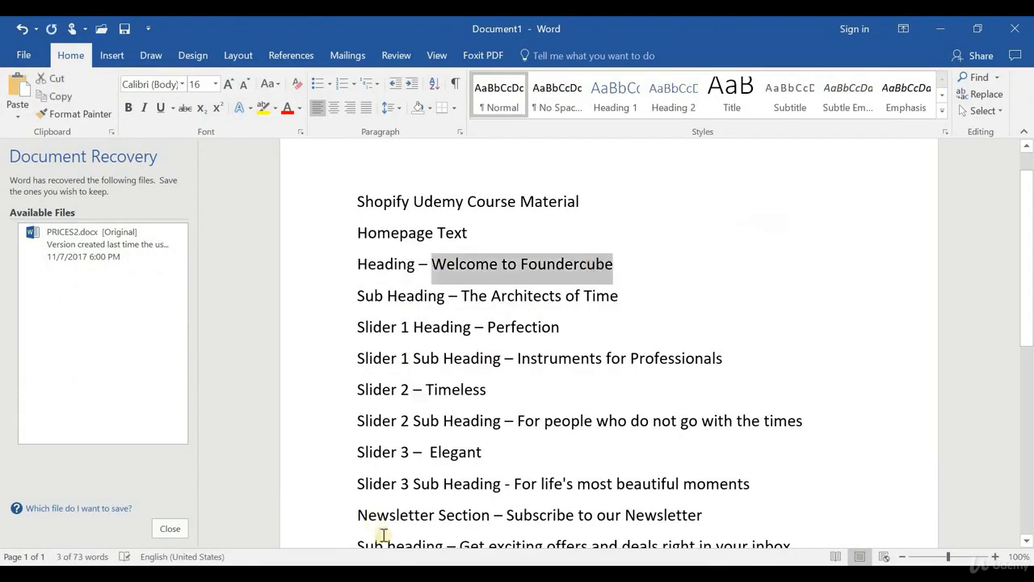
click(280, 396)
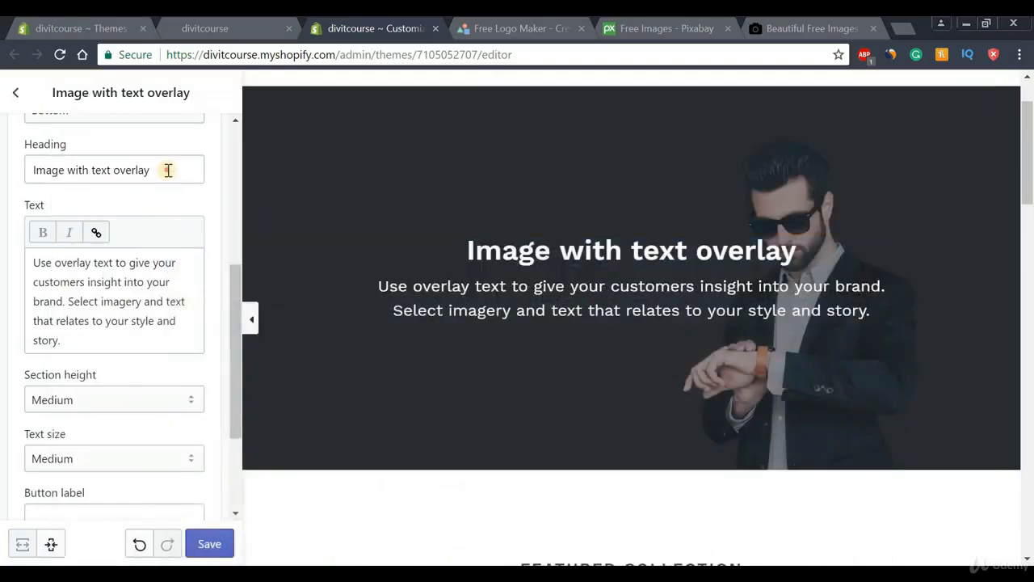
drag(168, 169, 24, 179)
key(ctrl+v)
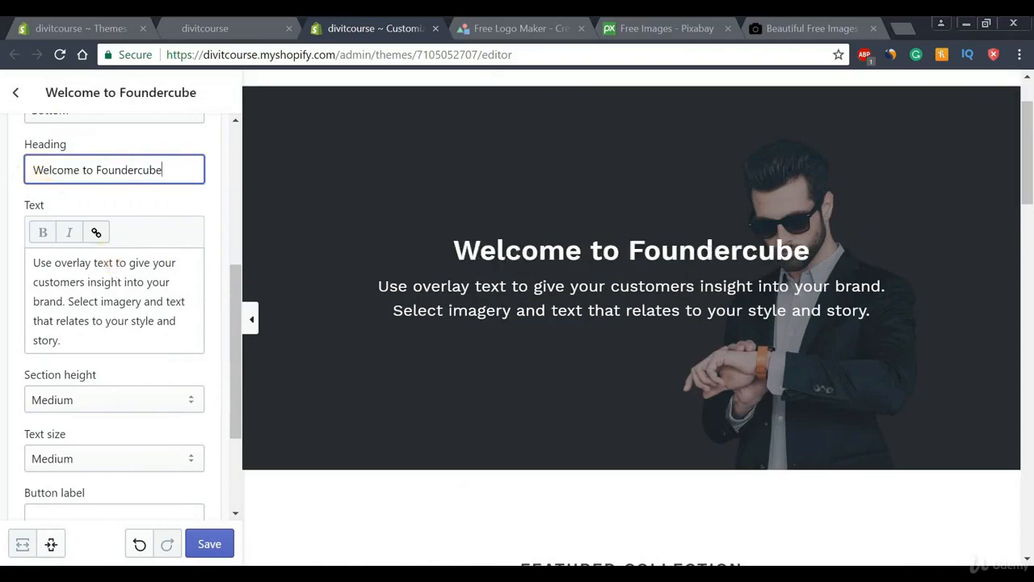
Step: Copy the sub heading "The Architects of Time" from the Word document and replace the section's overlay text with it
key(alt+Tab)
drag(461, 296, 634, 299)
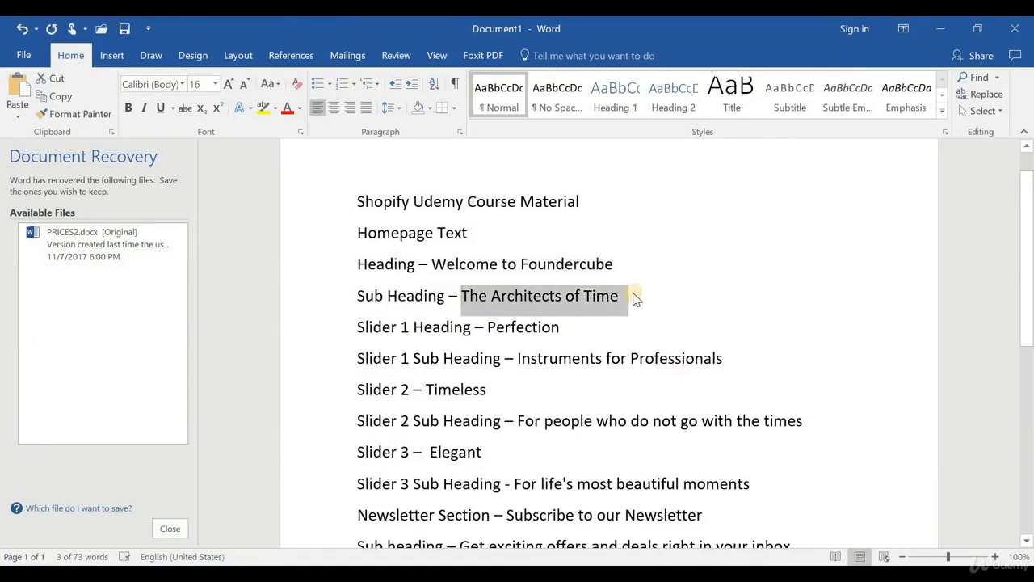
key(ctrl+c)
key(alt+Tab)
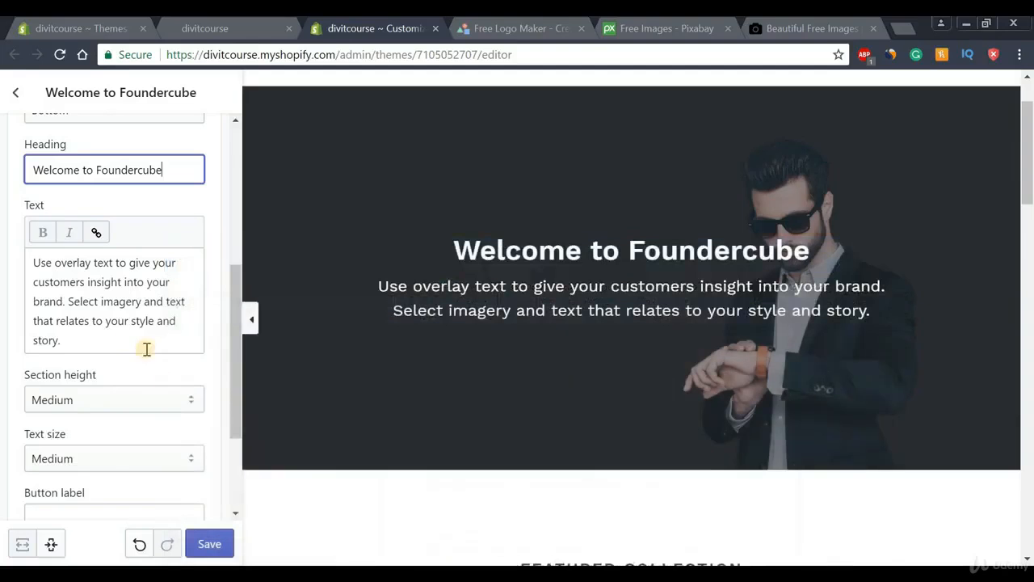
drag(146, 349, 3, 239)
key(ctrl+v)
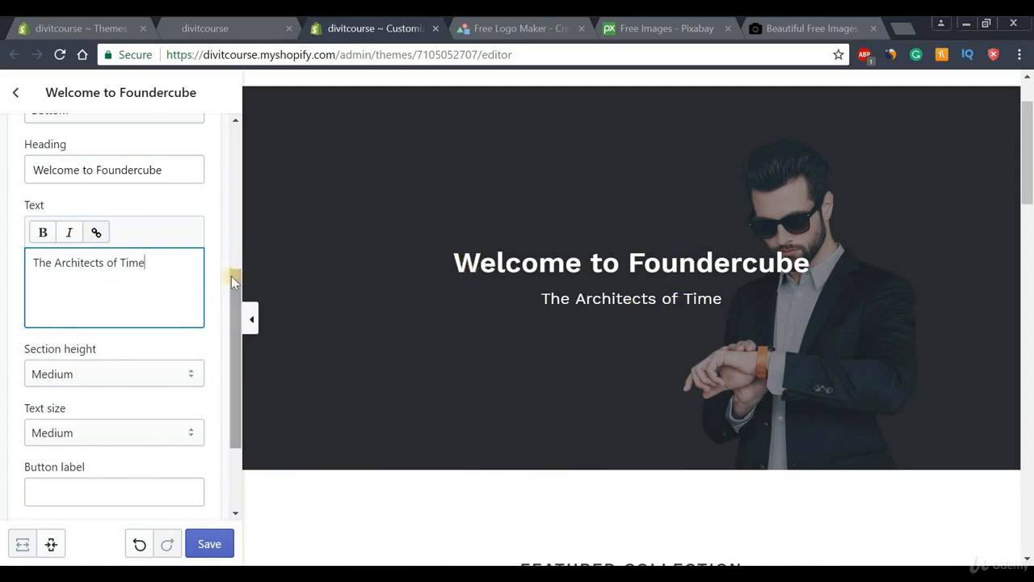
Step: Try the Extra Small and Extra Large section heights, and return the section height to Medium
drag(234, 275, 232, 346)
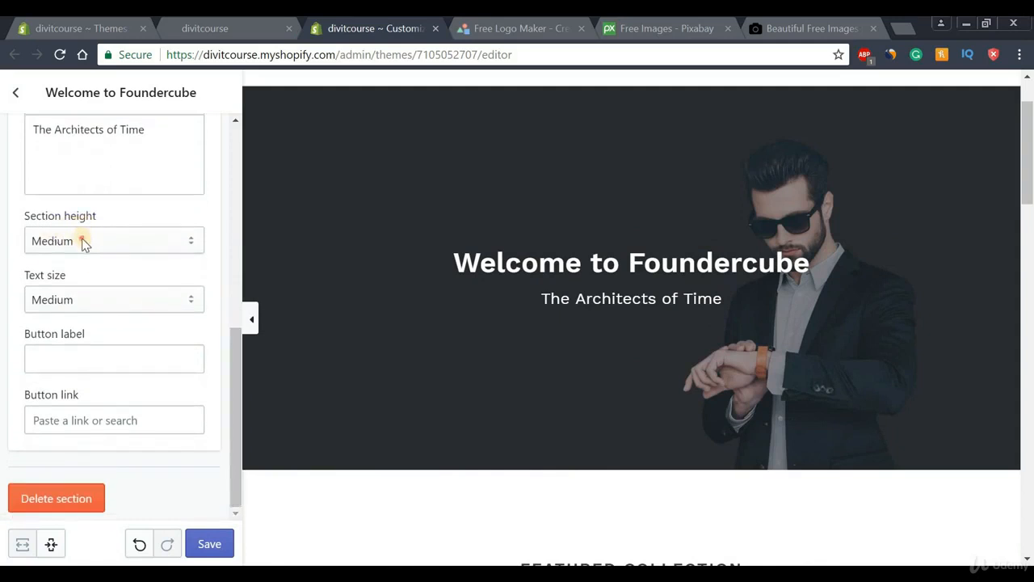
click(84, 241)
click(77, 269)
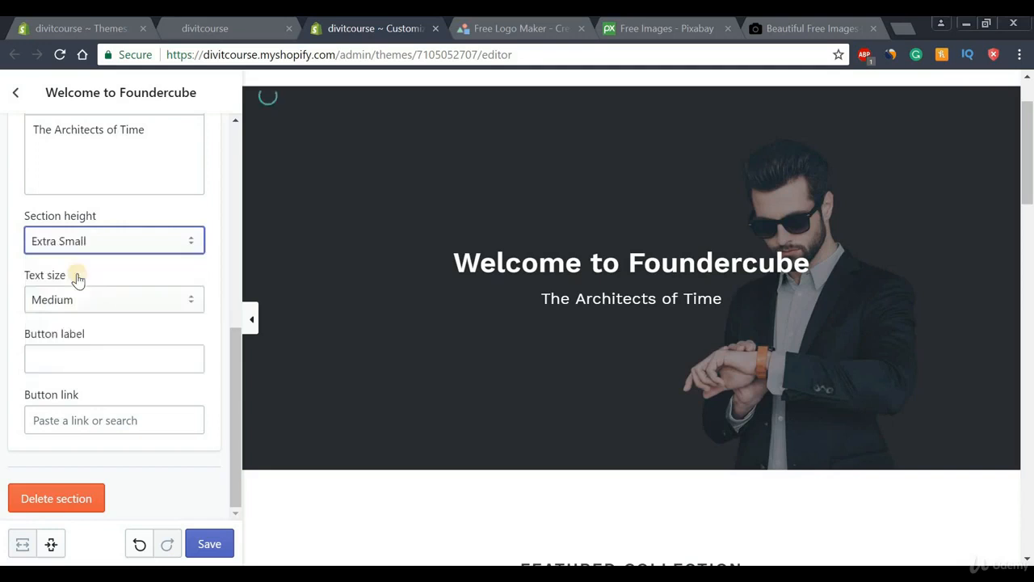
click(145, 251)
click(75, 369)
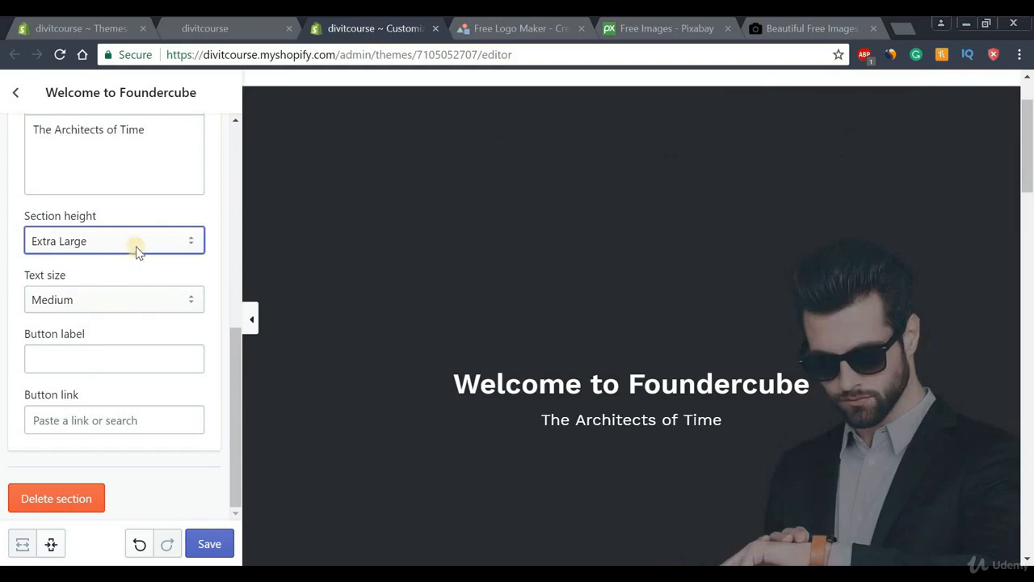
click(135, 244)
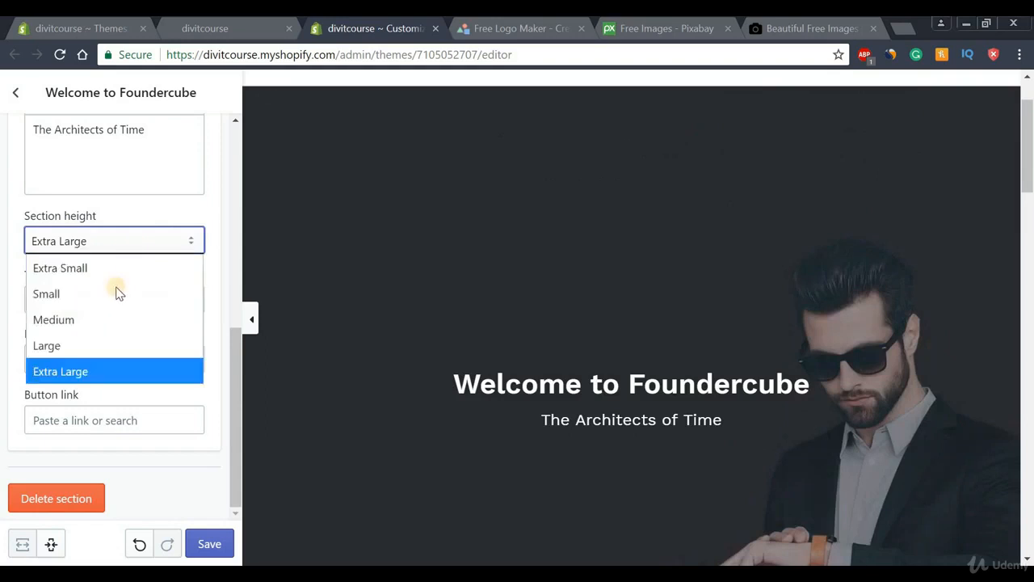
click(73, 321)
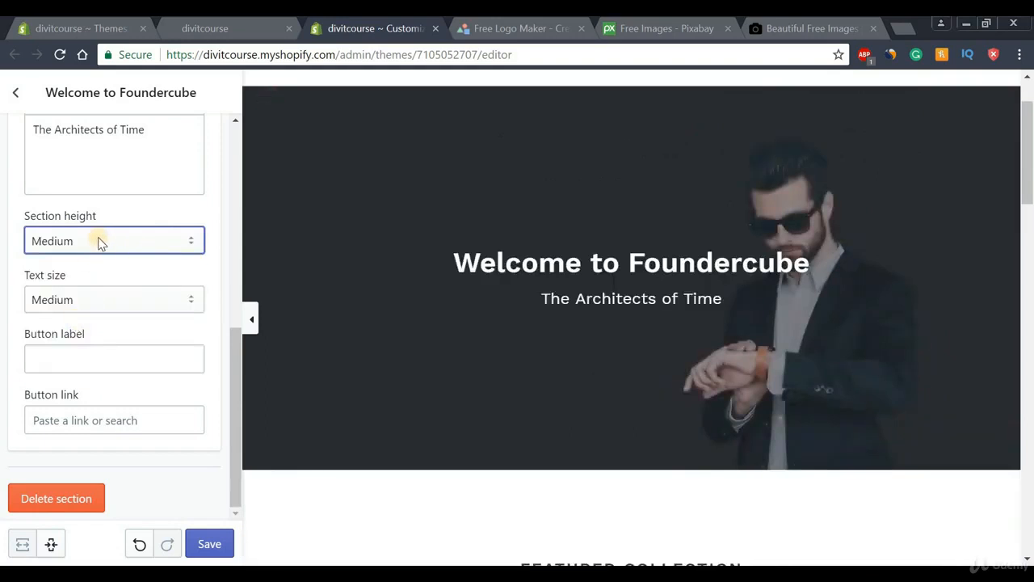
Step: Set the section's text size to Large and its button label to "Shop Now"
click(78, 304)
click(39, 350)
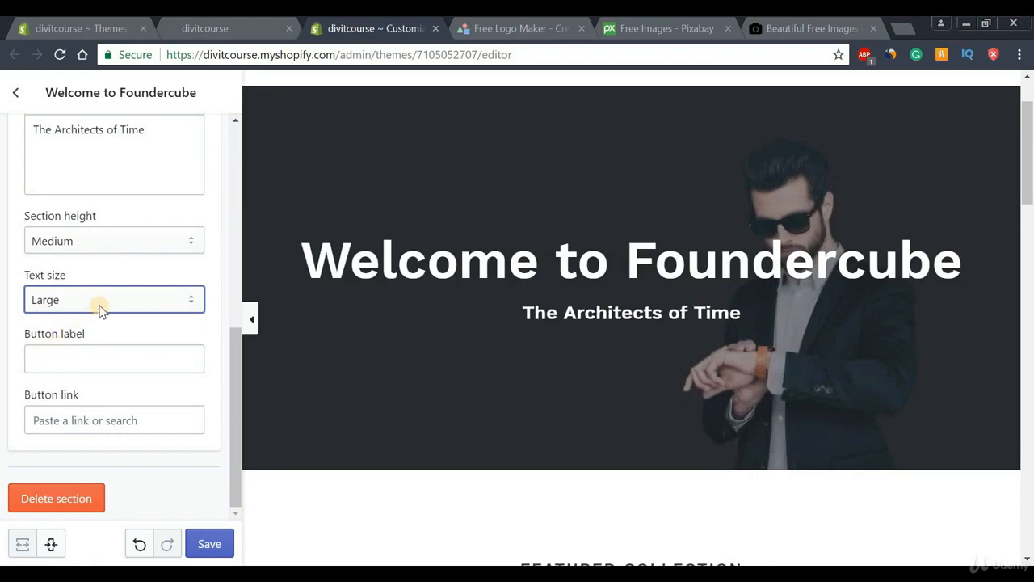
click(72, 361)
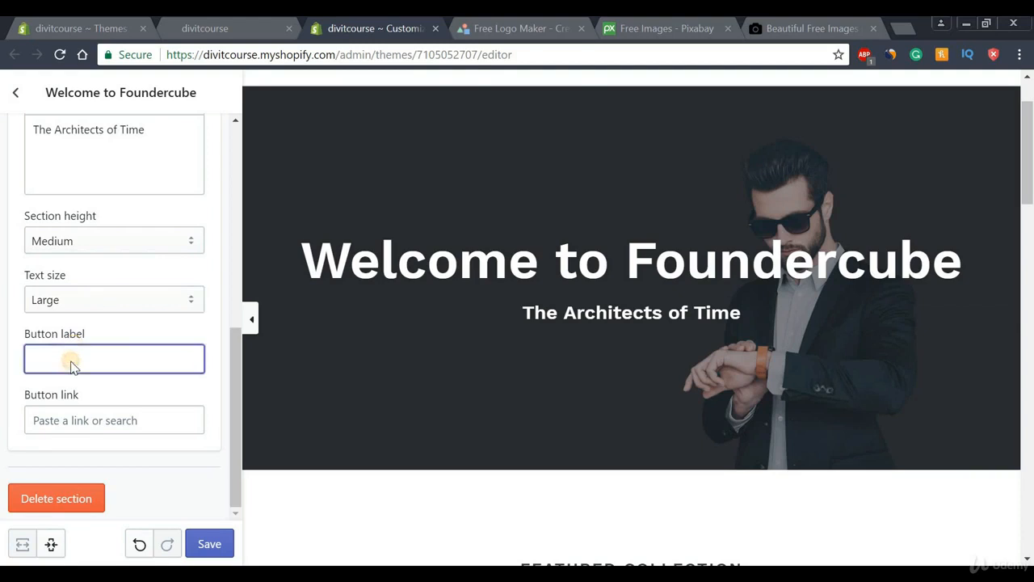
key(Caps_Lock)
text(s)
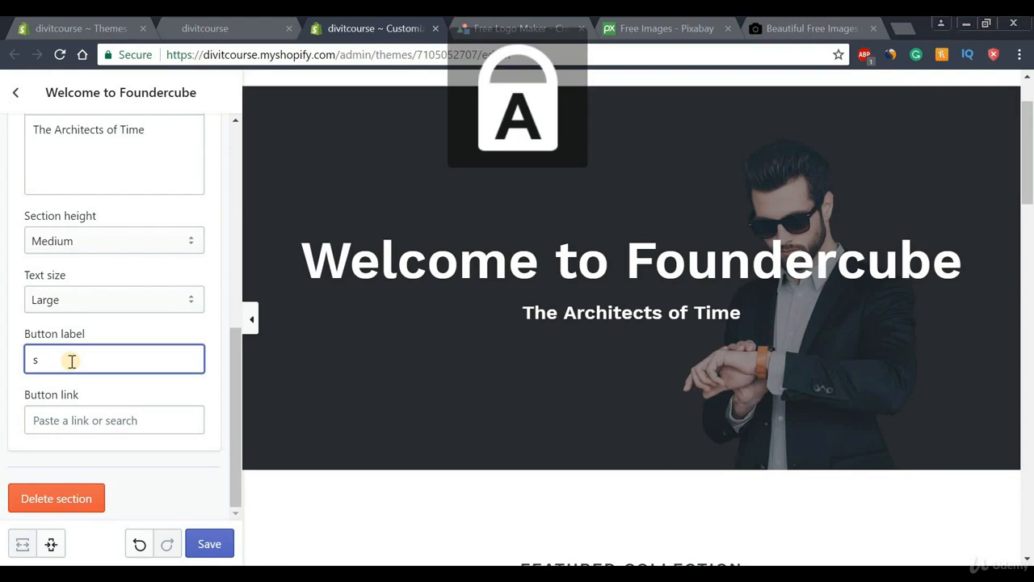
key(BackSpace)
text(S)
key(Caps_Lock)
text(hop)
key(Caps_Lock)
text(N)
key(Caps_Lock)
text(ow)
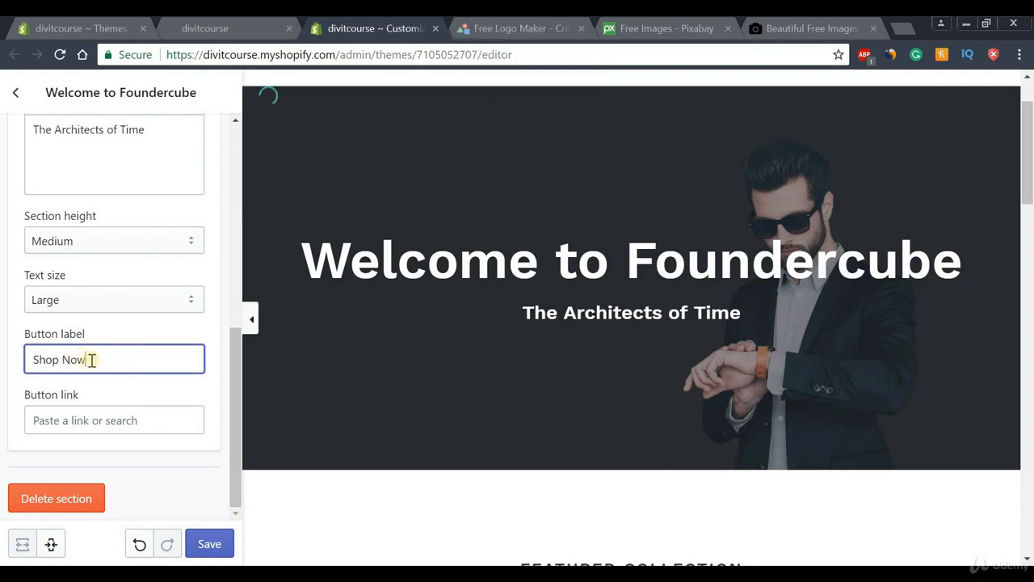
Step: Link the section's button to All Products and save the theme changes
click(70, 414)
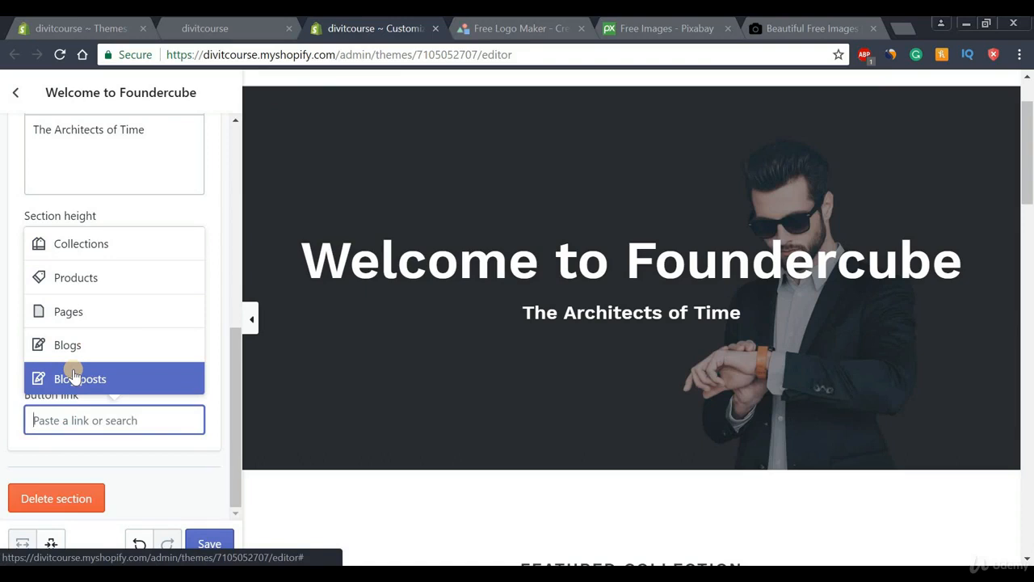
click(84, 279)
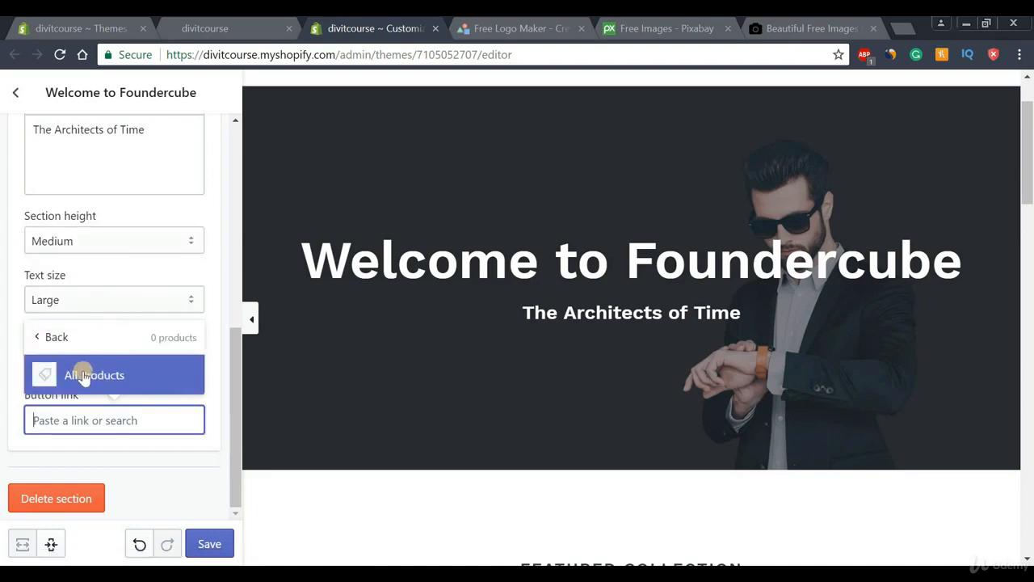
click(83, 371)
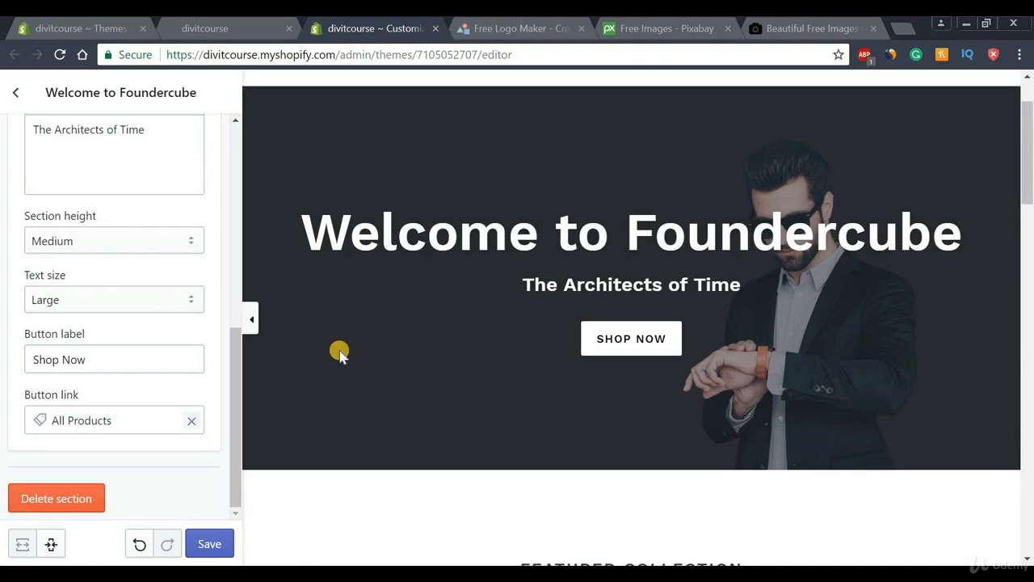
drag(234, 388, 236, 201)
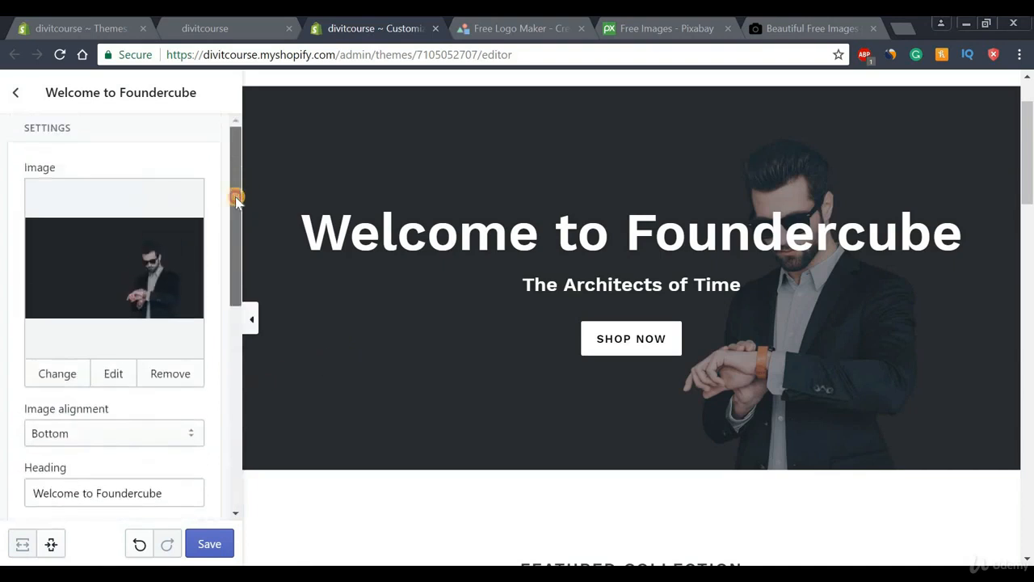
click(209, 544)
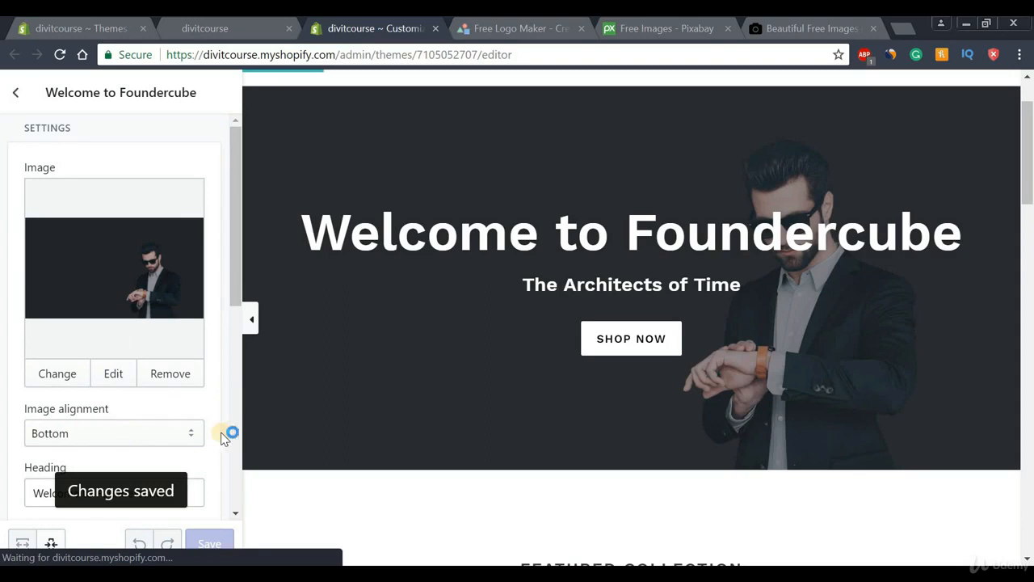
Step: In the theme's general color settings, try an image overlay opacity of 100% and set it to 45%
click(16, 93)
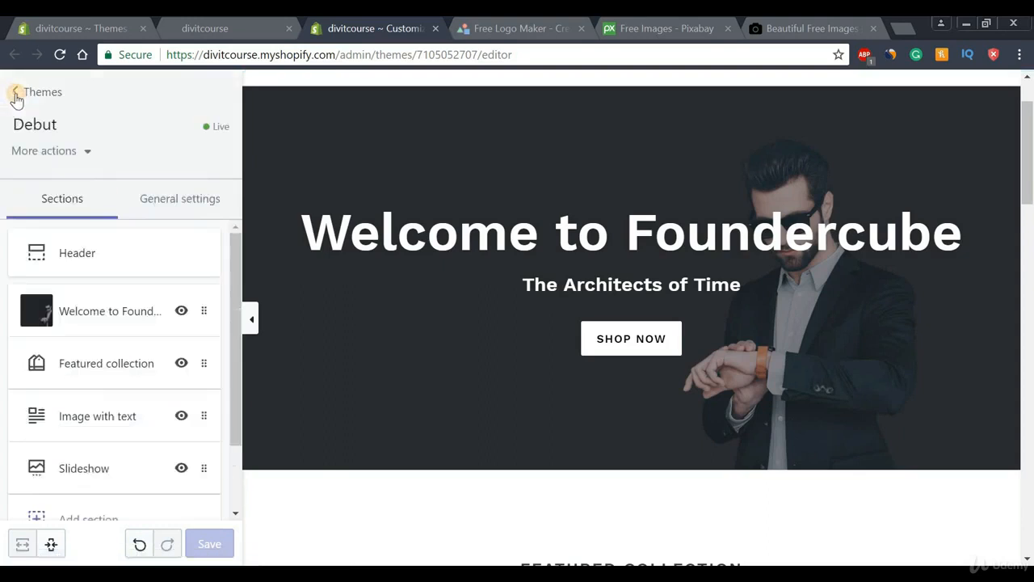
click(182, 205)
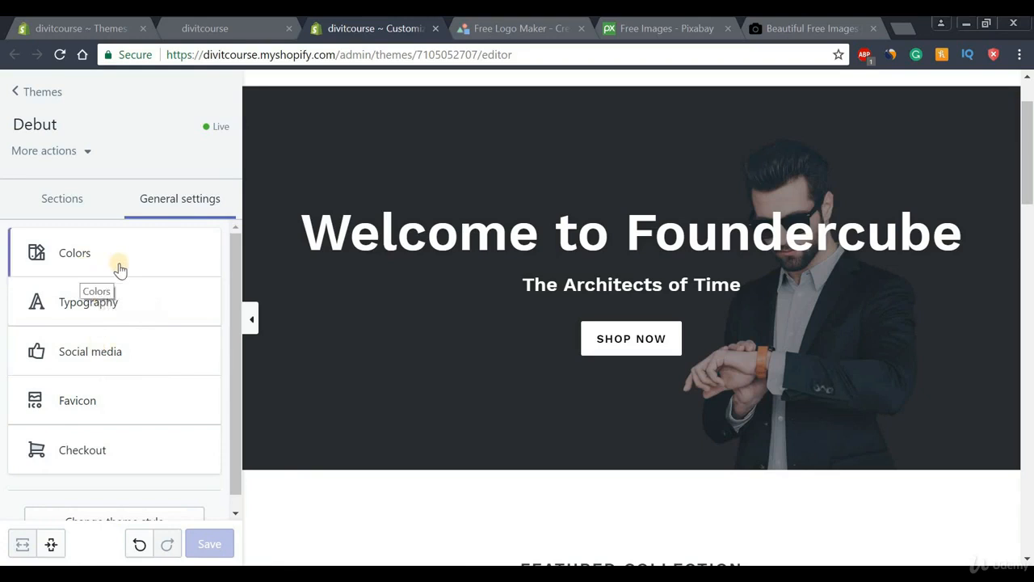
click(80, 263)
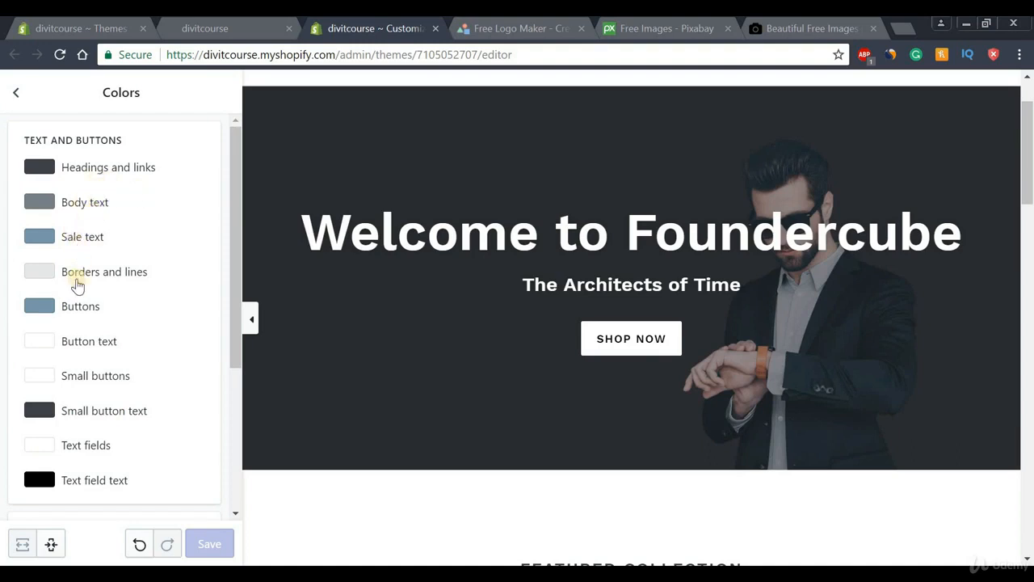
drag(232, 194, 215, 344)
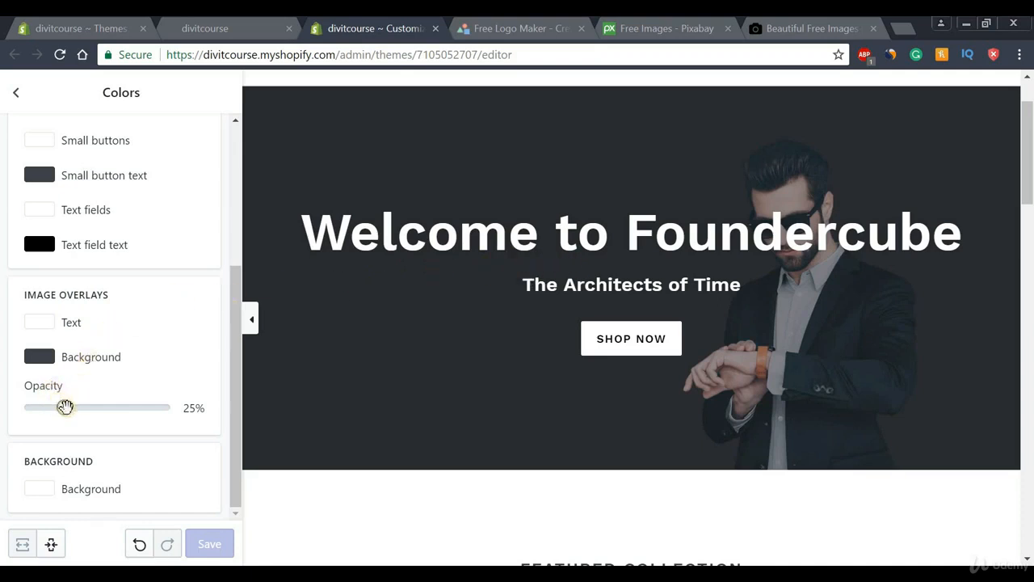
click(132, 408)
drag(142, 421, 166, 421)
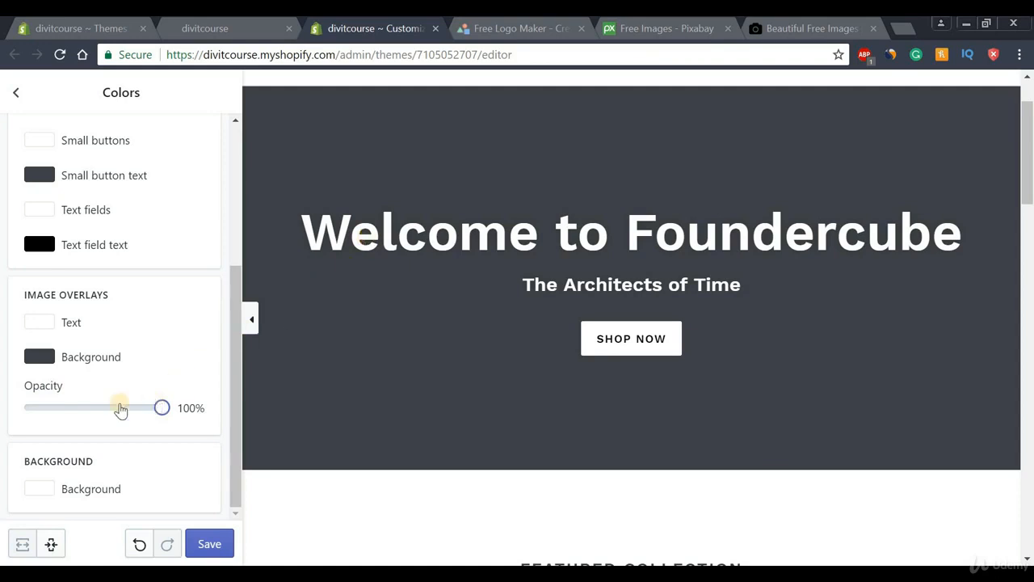
drag(162, 409, 78, 408)
drag(85, 406, 89, 407)
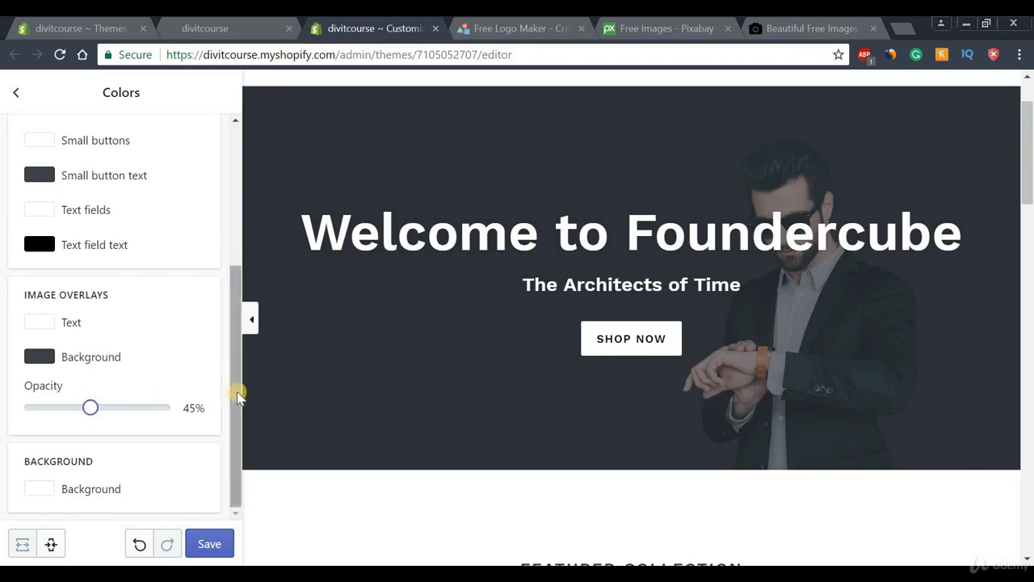
drag(239, 373, 229, 198)
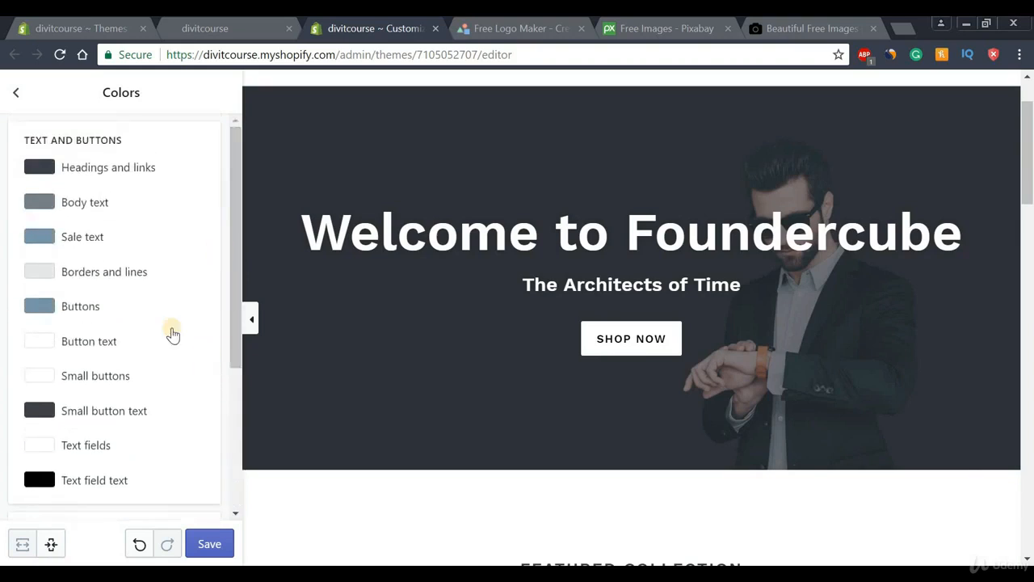
Step: Save the color changes and return to the theme's general settings
click(209, 544)
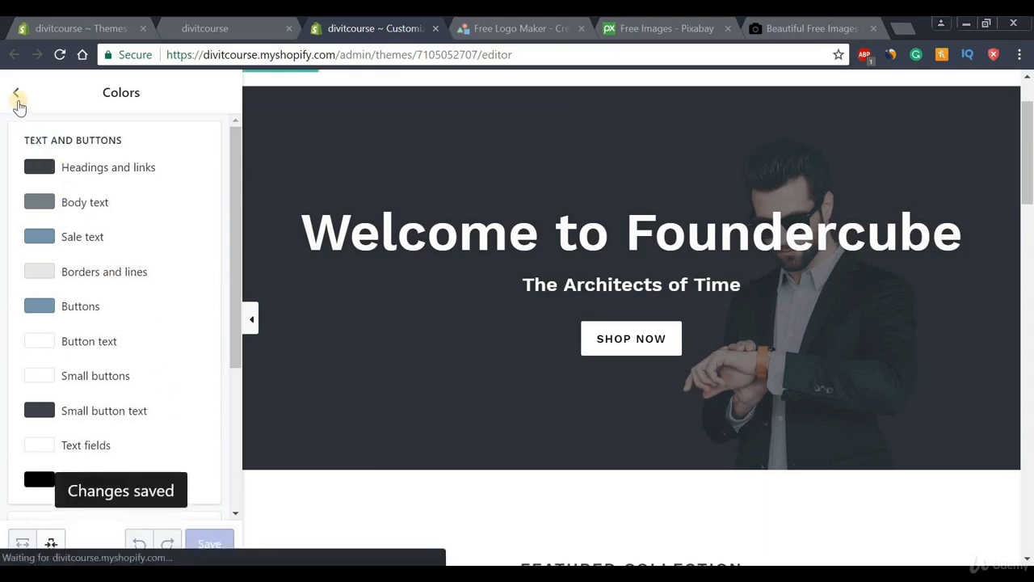
click(17, 95)
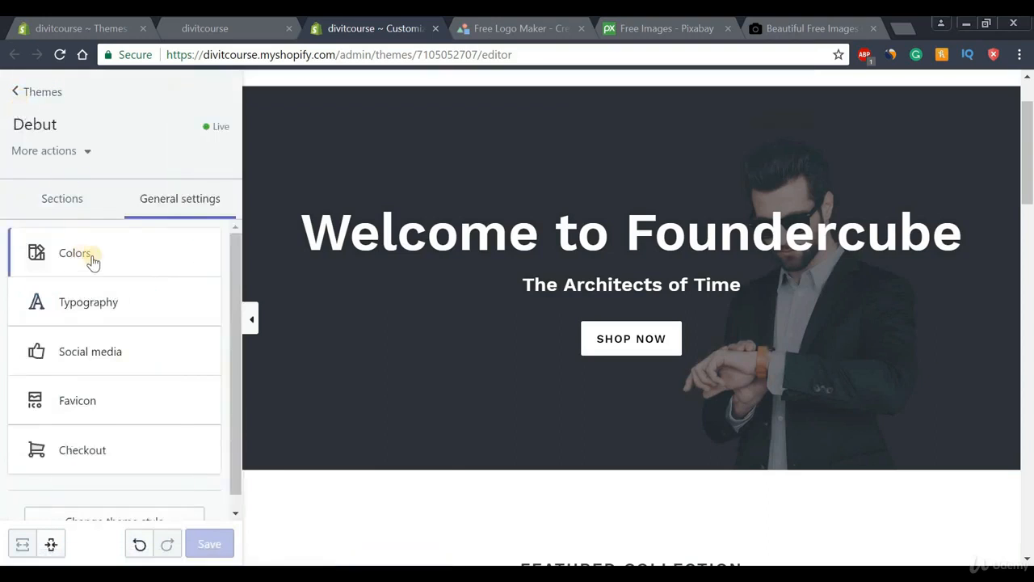
Step: In the typography settings, try Roboto as the font for headings and buttons
click(78, 312)
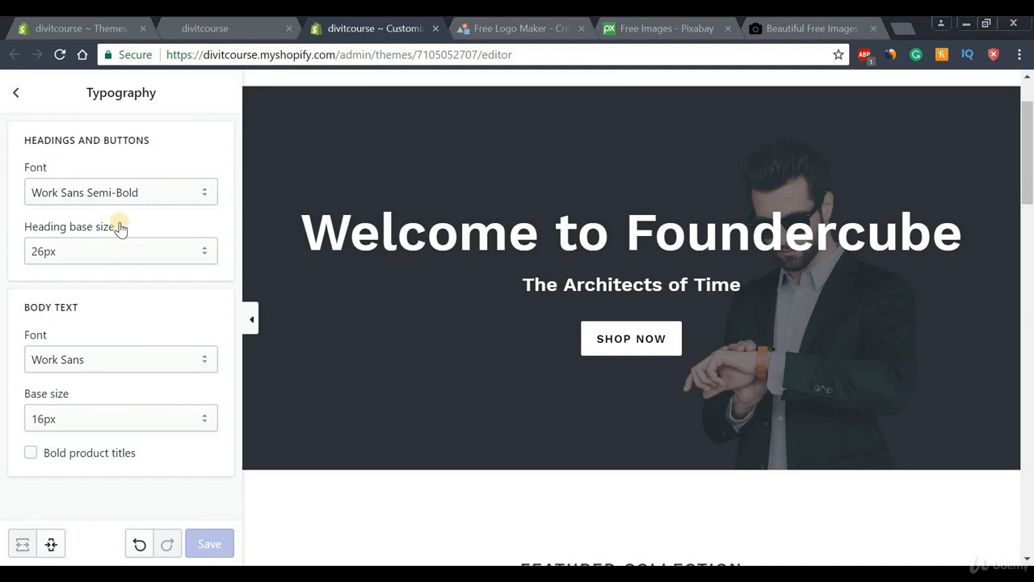
click(104, 198)
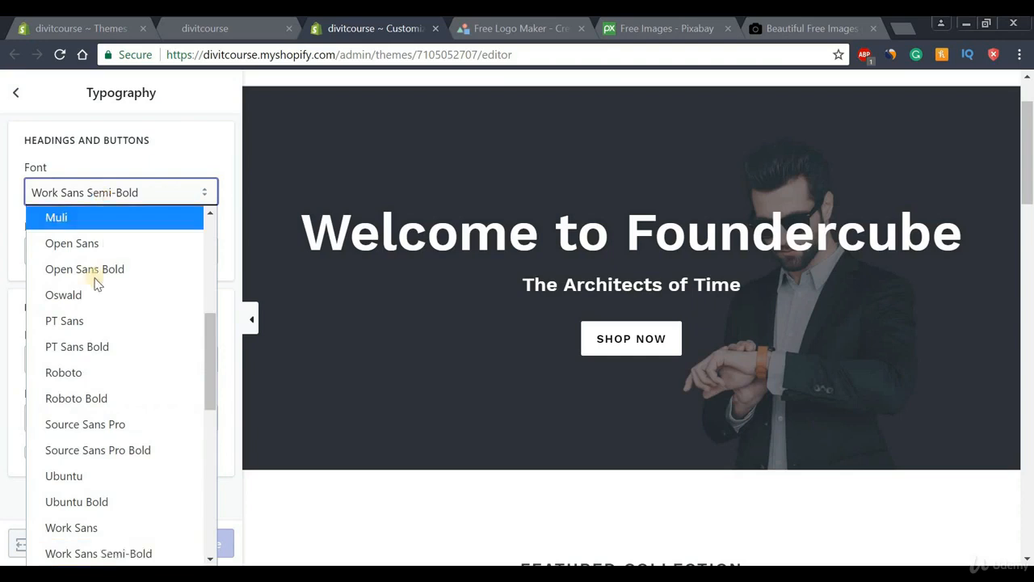
click(80, 373)
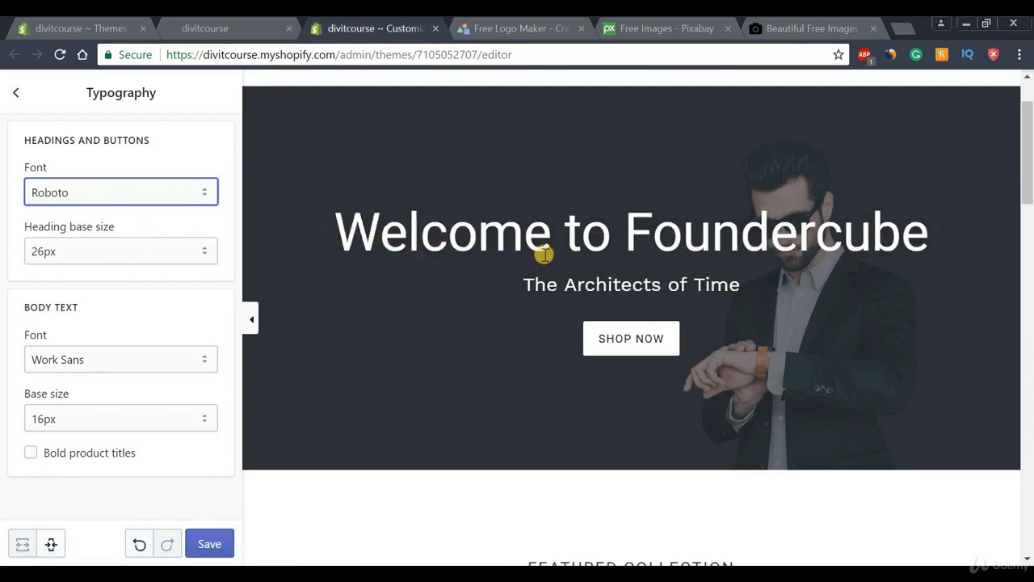
Step: Try a heading base size of 36px, return it to 26px, and view the available body text fonts
click(96, 255)
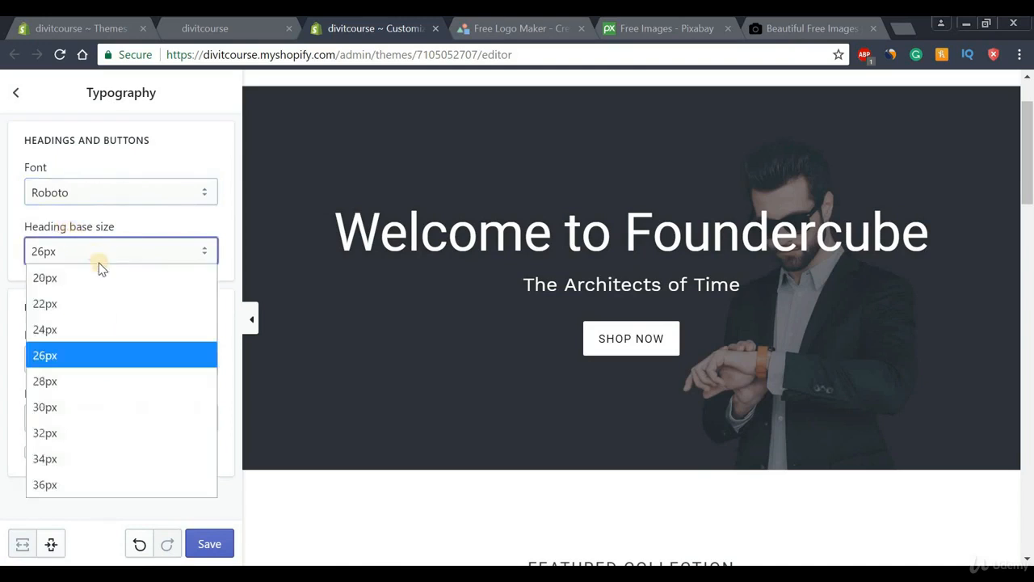
click(79, 485)
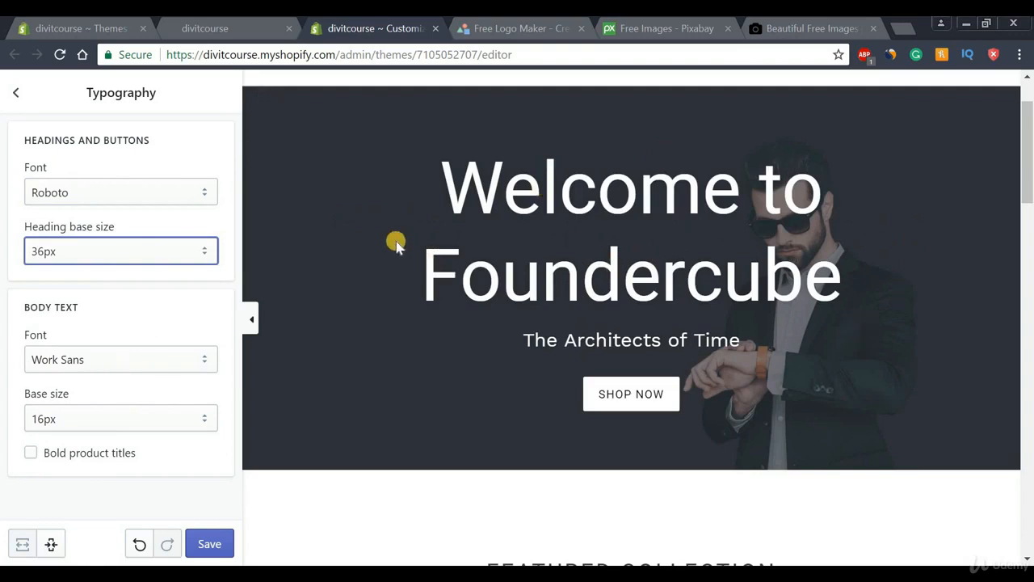
click(153, 253)
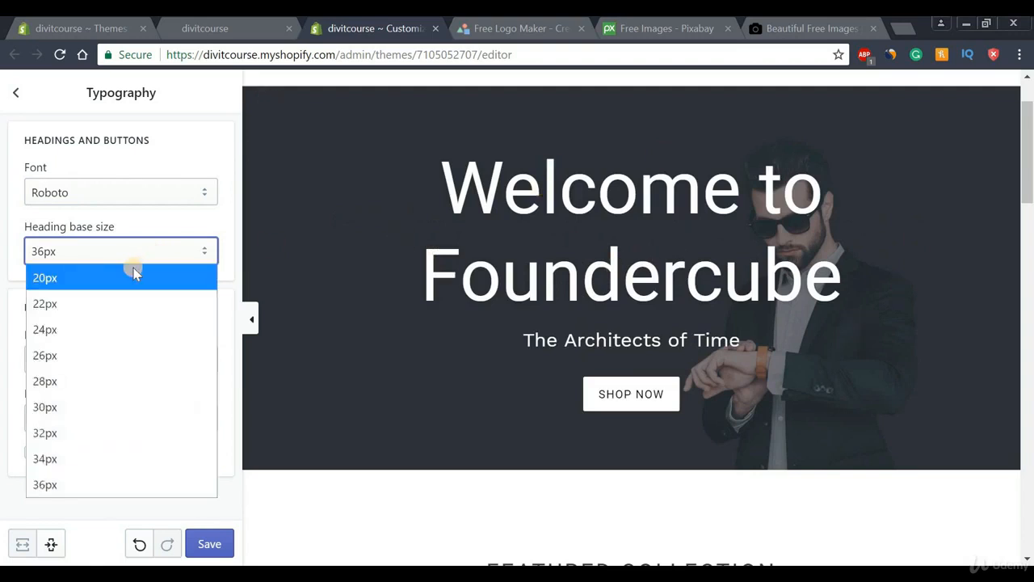
click(64, 364)
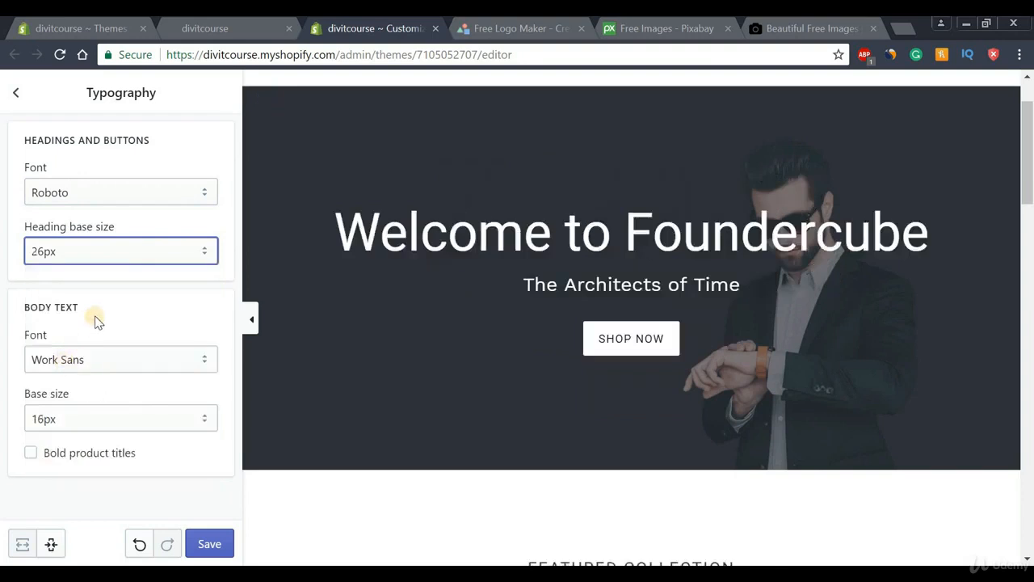
click(92, 364)
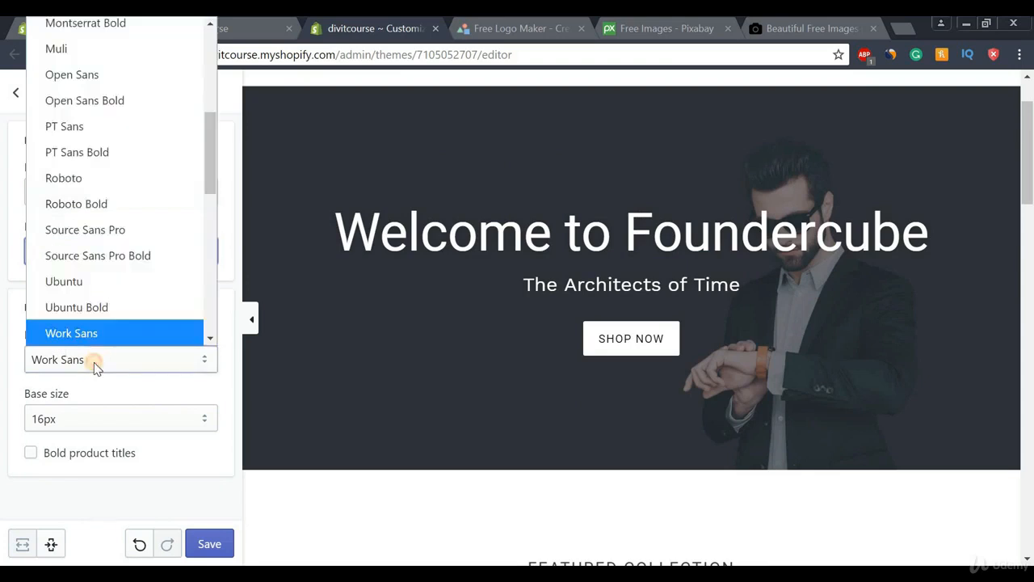
click(93, 364)
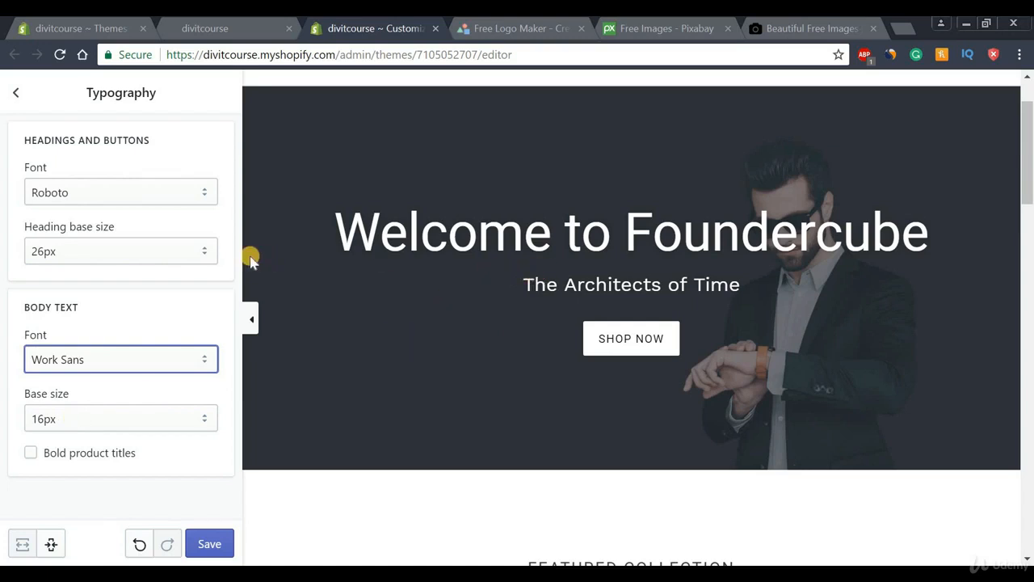
Step: Undo the heading base size and heading font changes, and leave the typography settings
click(139, 545)
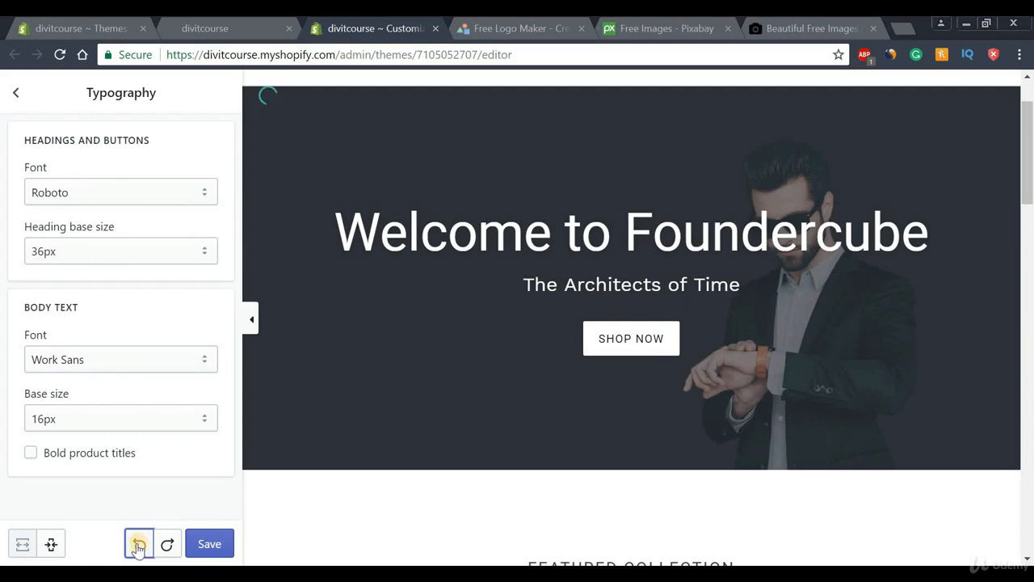
click(139, 545)
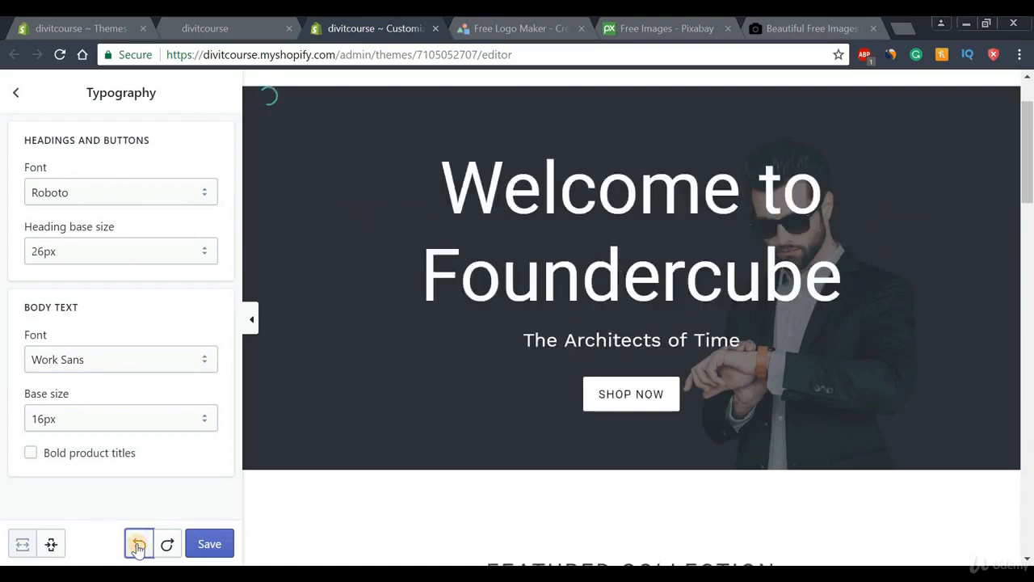
click(139, 544)
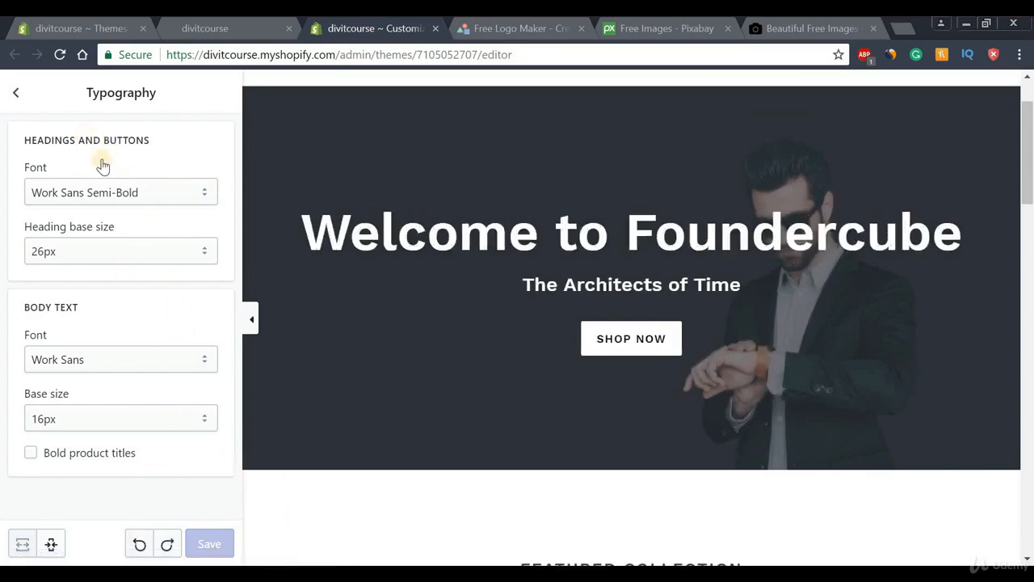
click(15, 94)
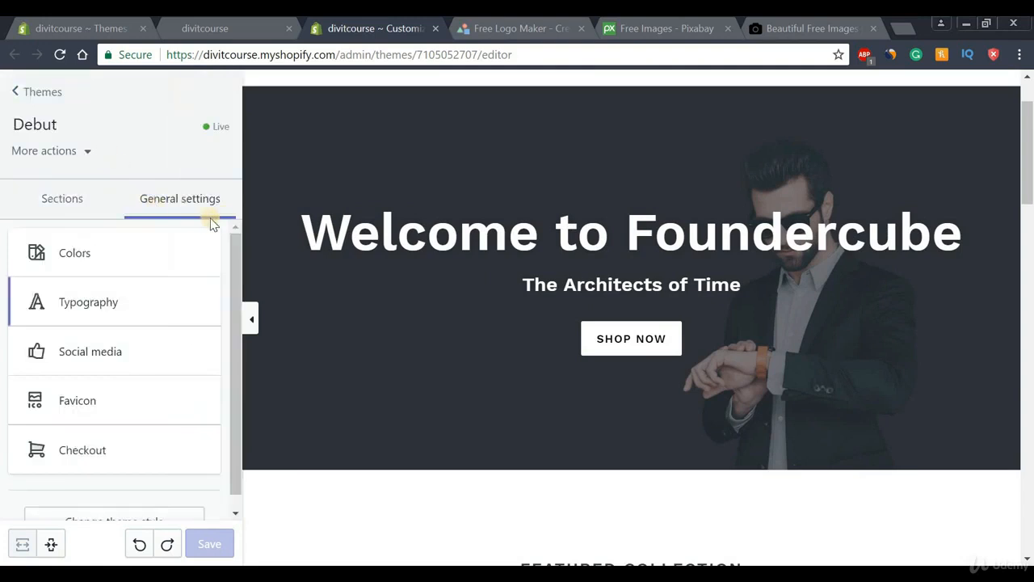
Step: Open the settings of the homepage's Featured collection section, keeping its heading text
click(64, 205)
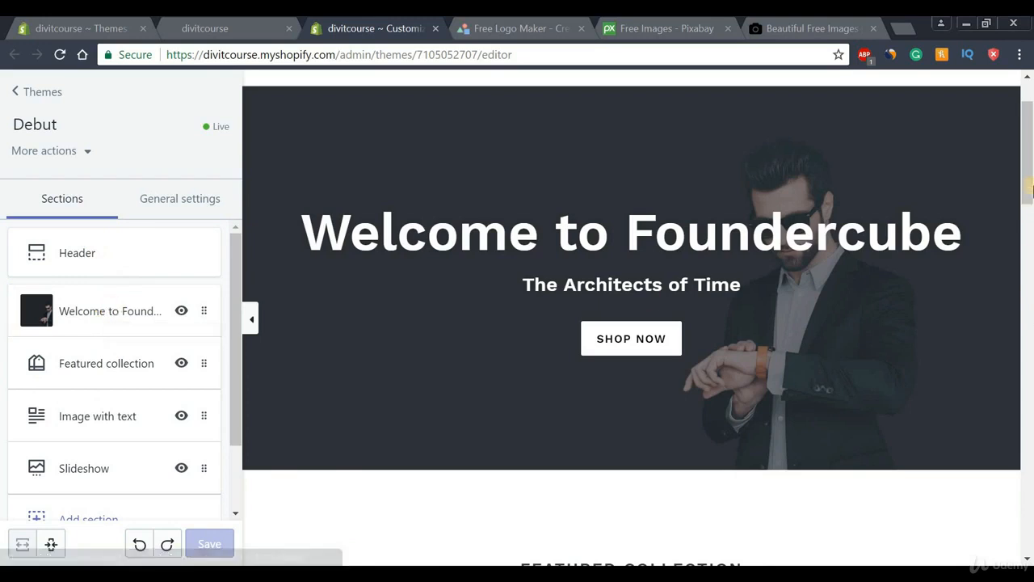
scroll(1030, 141, up, 1)
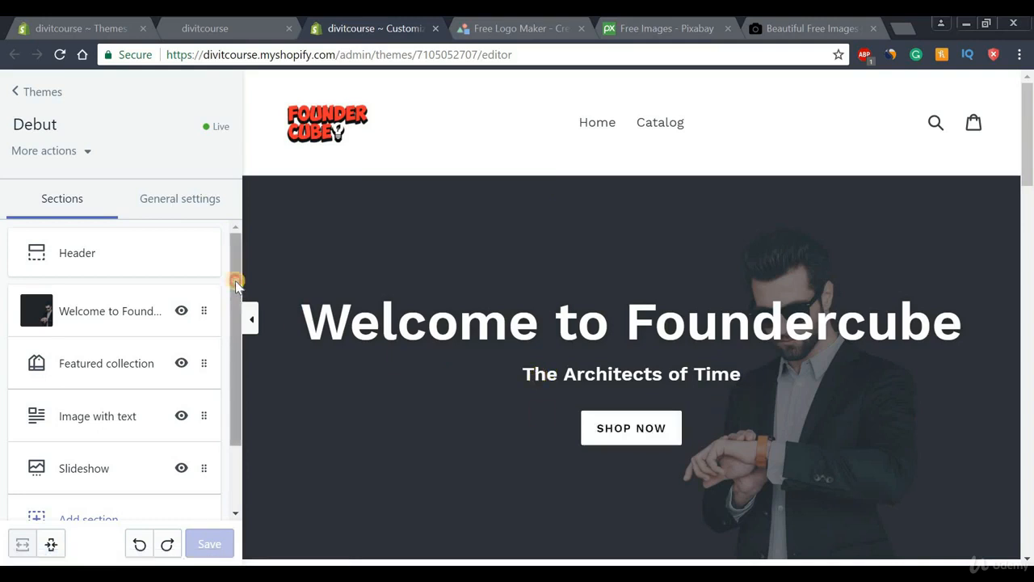
drag(236, 283, 236, 328)
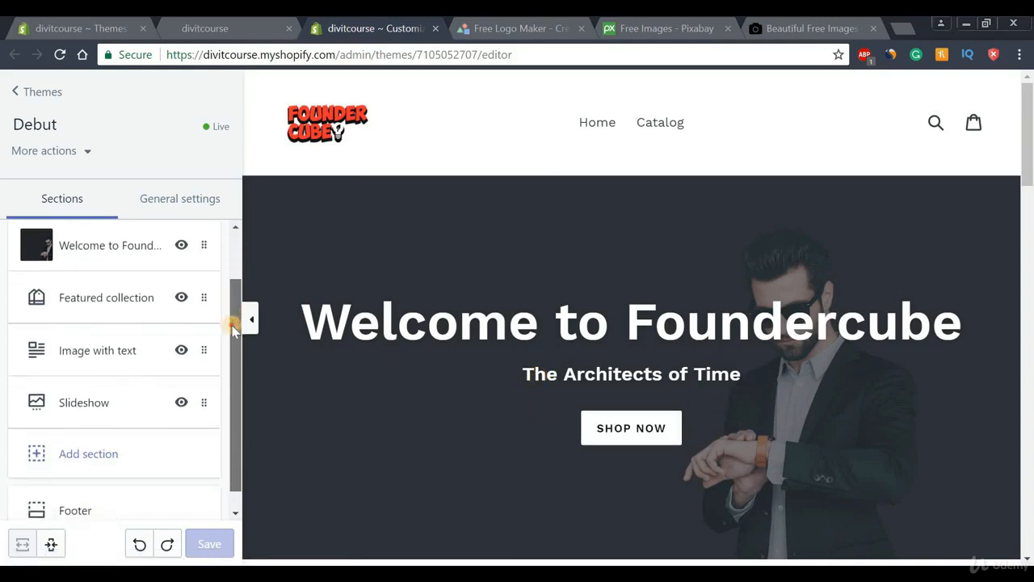
click(121, 299)
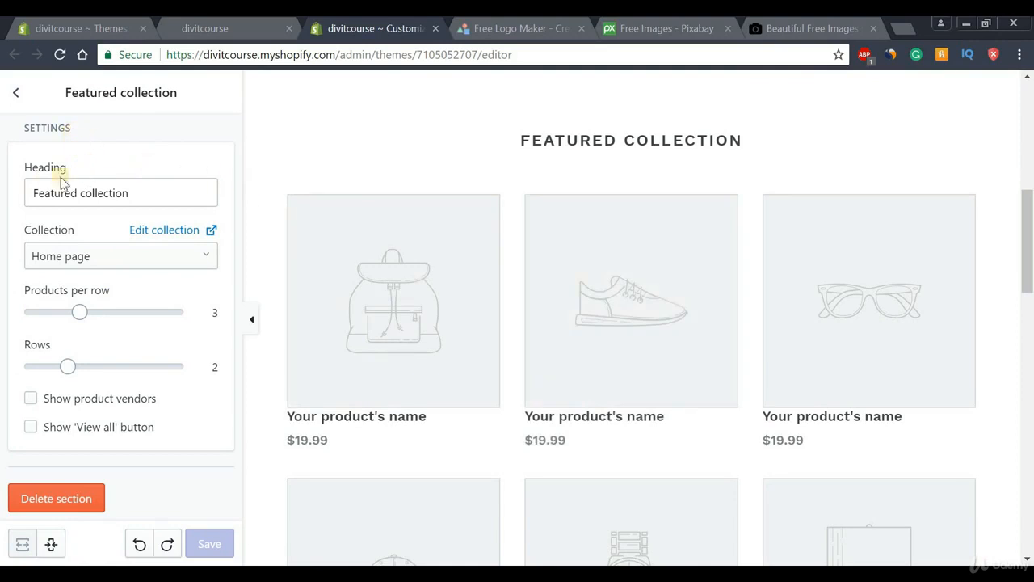
drag(35, 194, 156, 192)
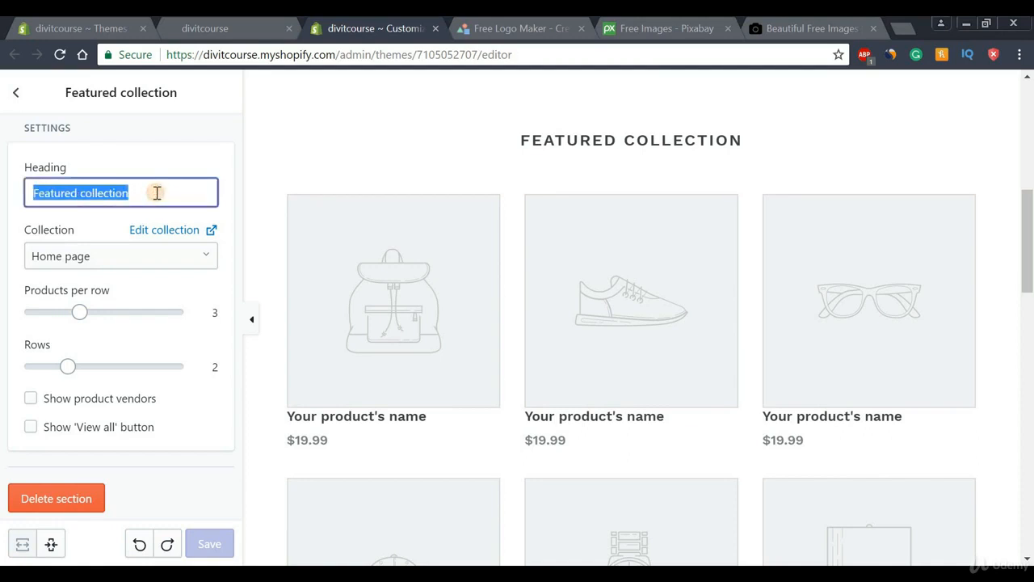
click(157, 192)
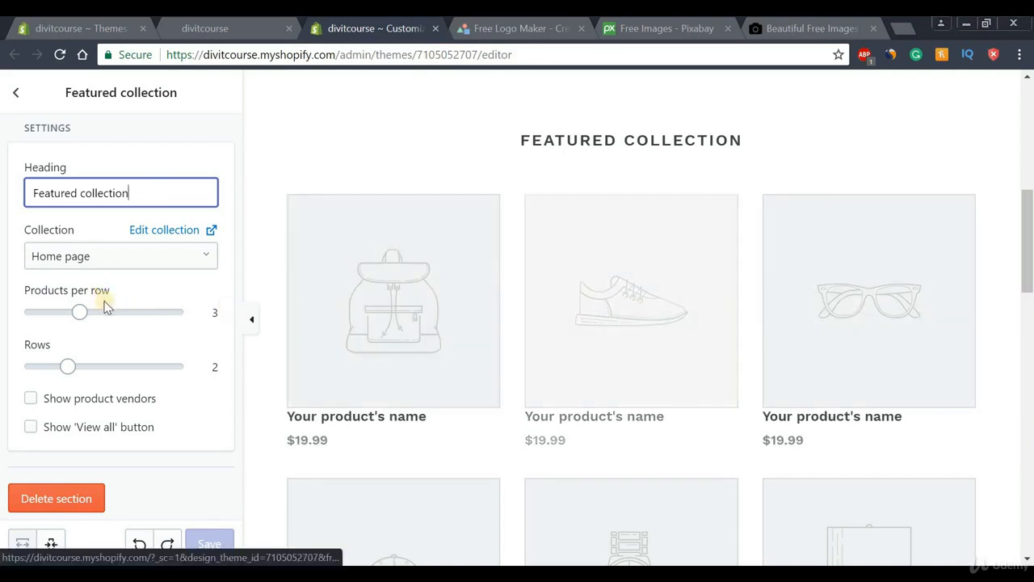
Step: Try 5 and 2 products per row in the featured collection, and return it to 3
drag(80, 311, 188, 321)
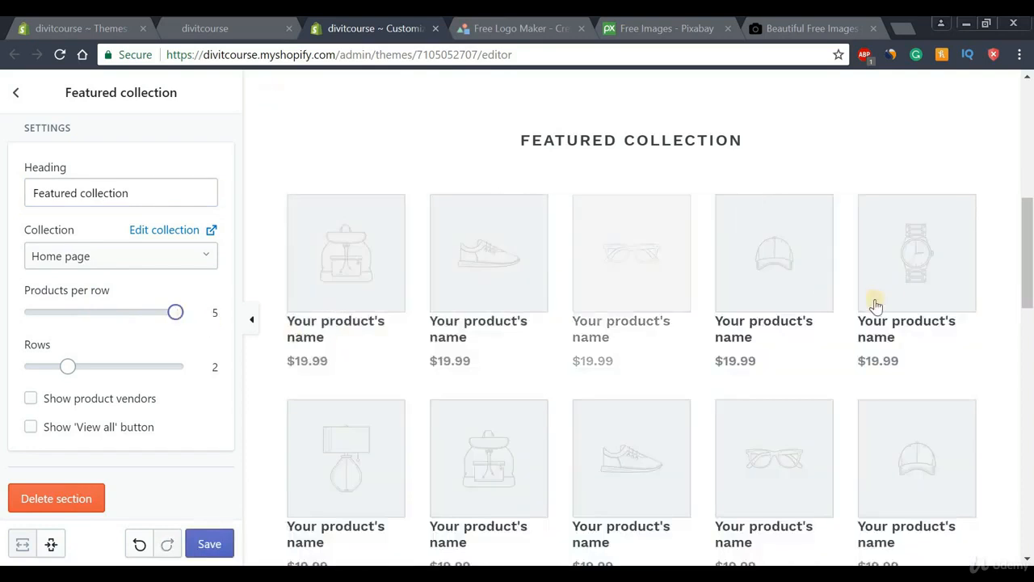
drag(42, 310, 3, 310)
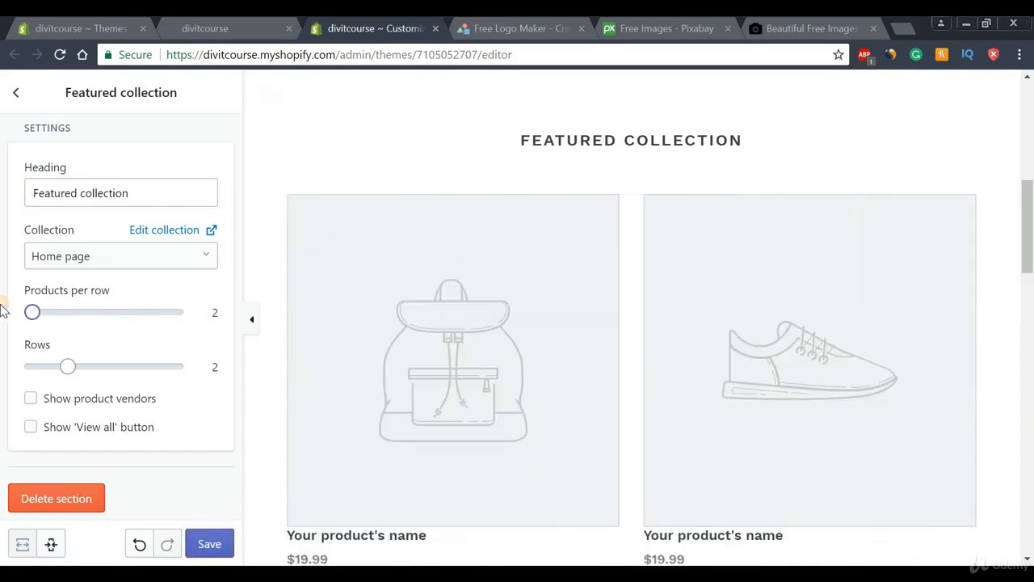
click(57, 316)
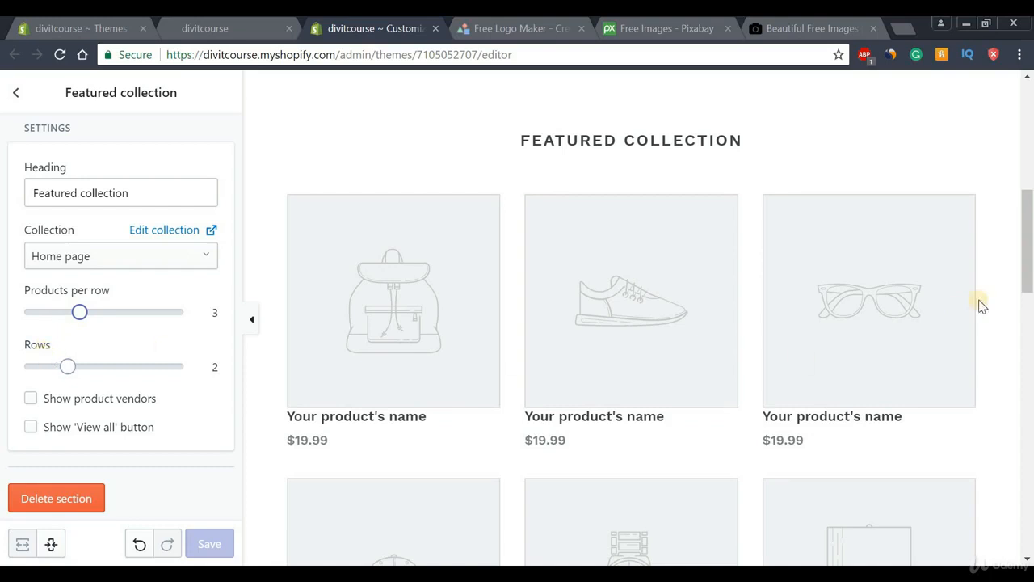
Step: Try 5 rows of products in the featured collection, and set the number of rows to 1
drag(1027, 243, 1031, 274)
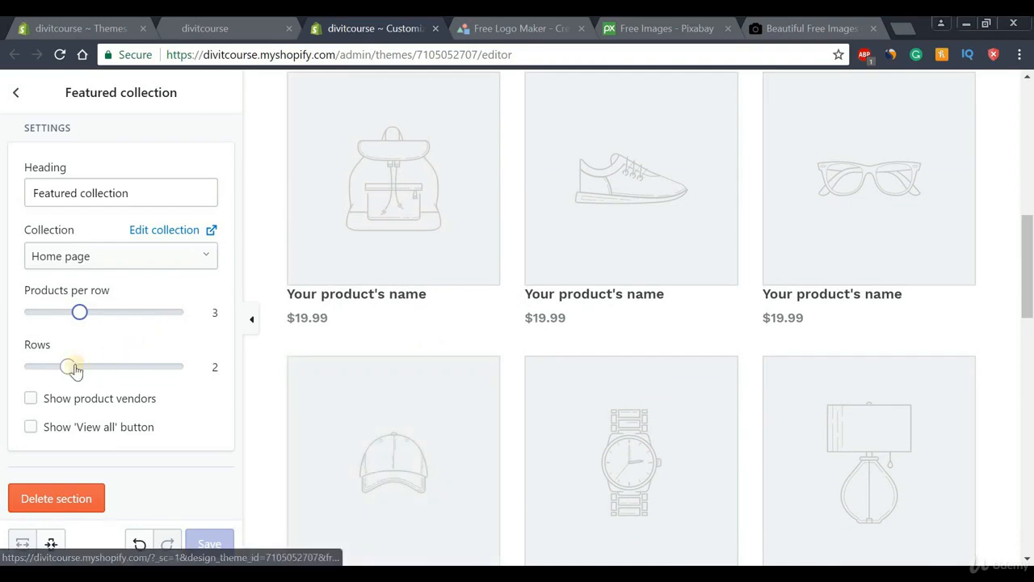
click(166, 368)
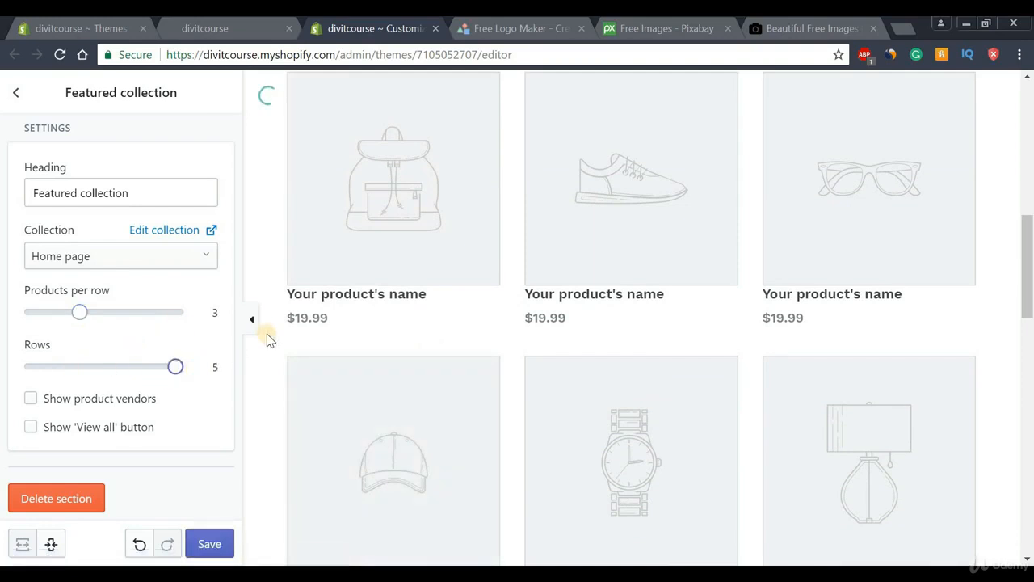
mouse_move(1028, 201)
mouse_down()
mouse_move(1030, 286)
mouse_move(1030, 193)
mouse_up()
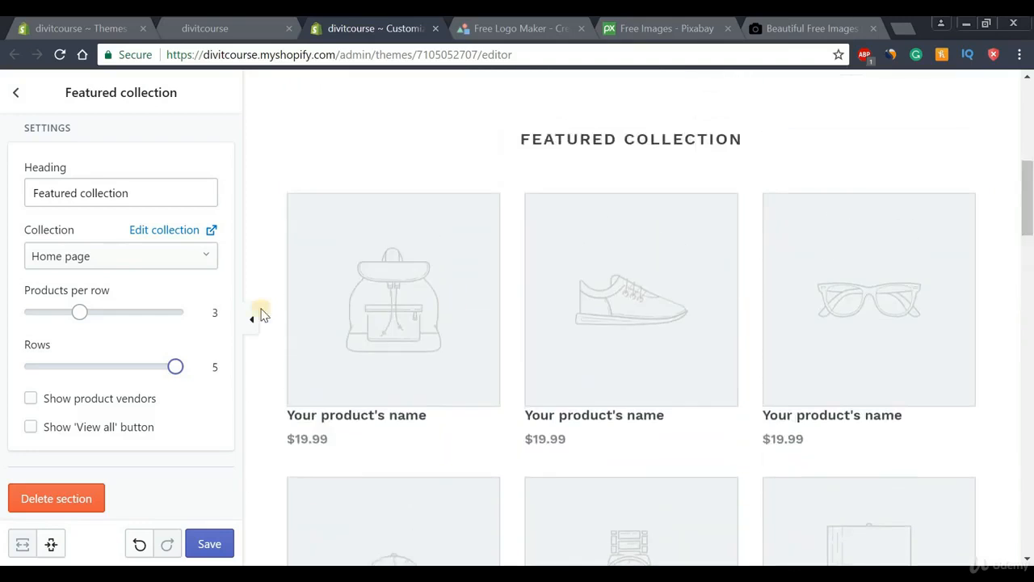
click(27, 366)
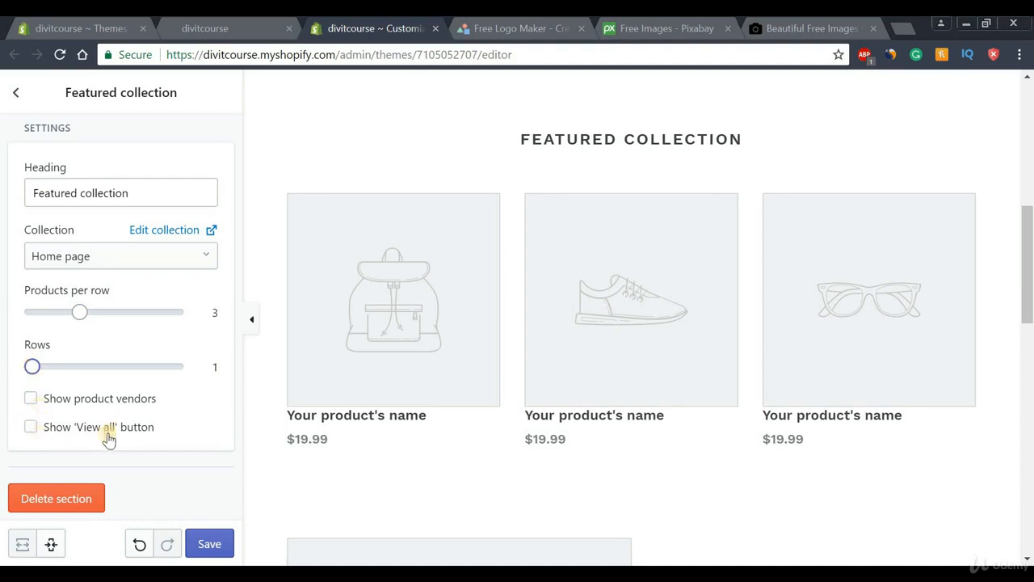
Step: Enable the 'View all' button for the featured collection, check it in the preview, and save the theme changes
click(30, 433)
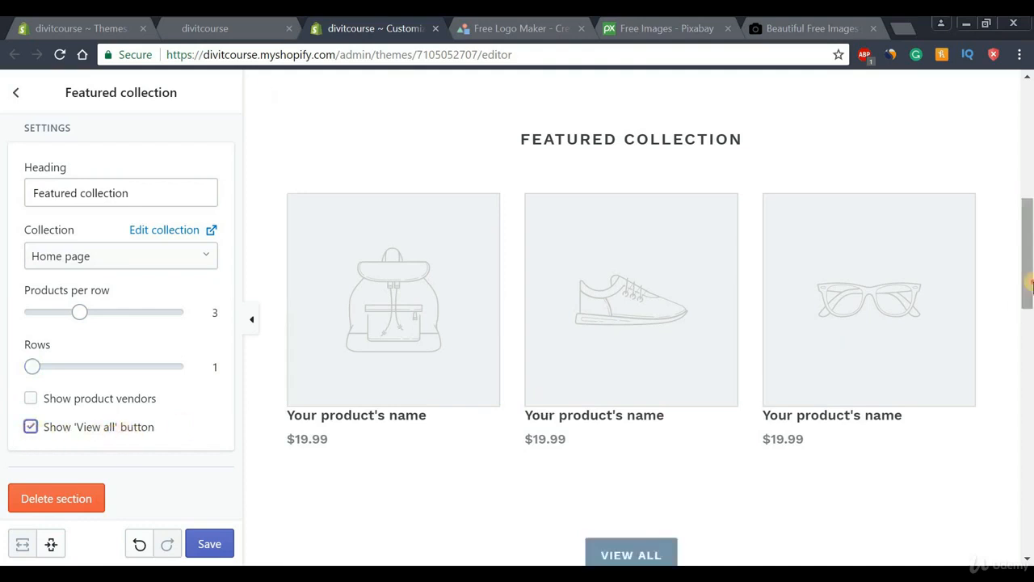
drag(1028, 282, 1027, 313)
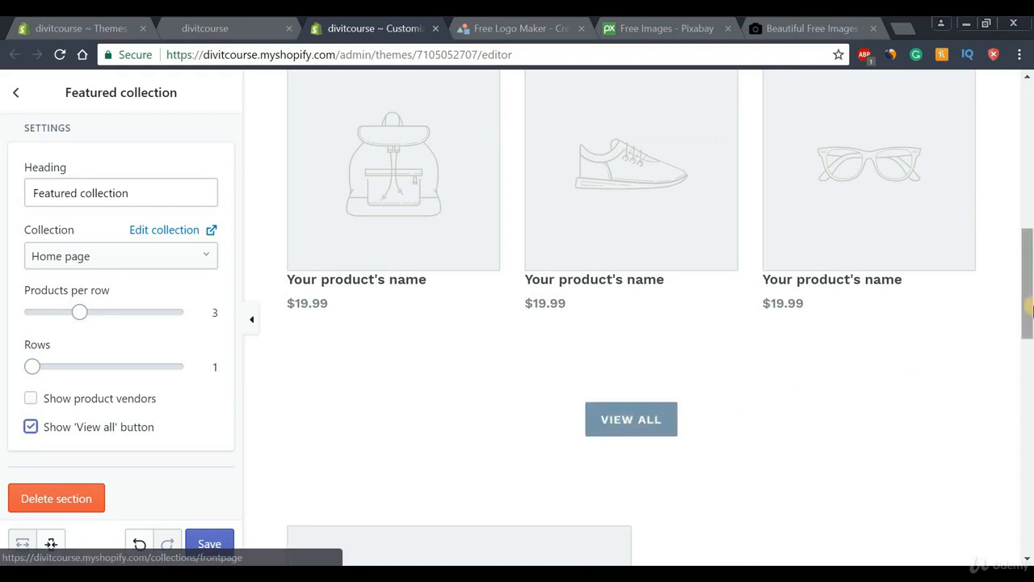
drag(1027, 304, 1028, 256)
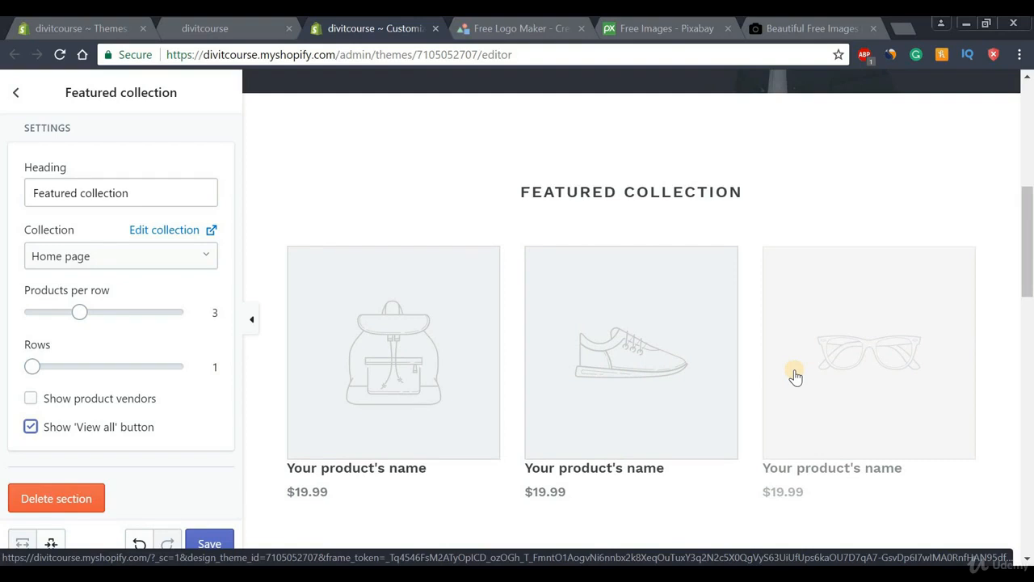
click(199, 545)
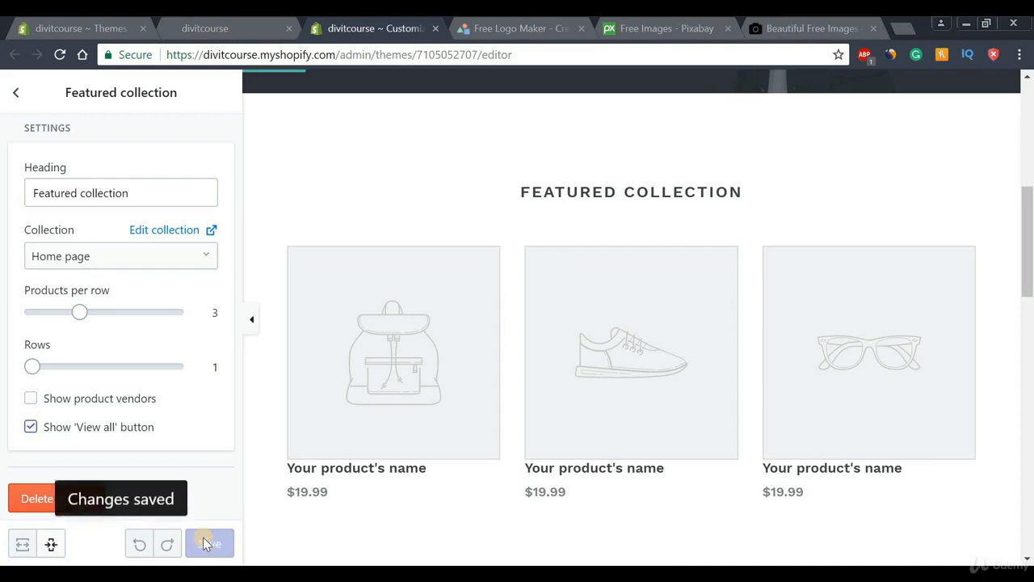
Step: Open the homepage's Image with text section and set its image to the library photo of two hands with a wristwatch
click(15, 97)
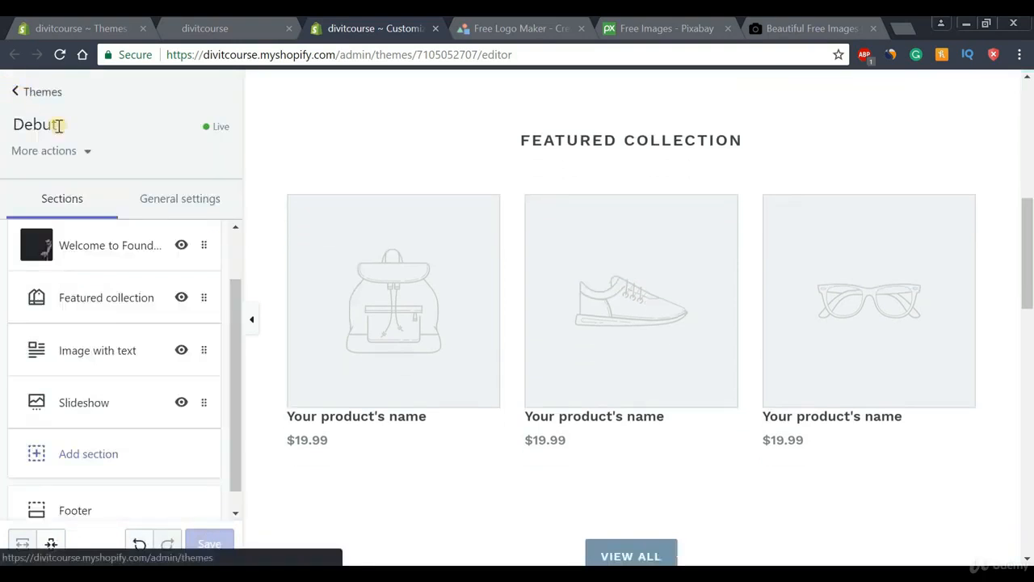
click(92, 359)
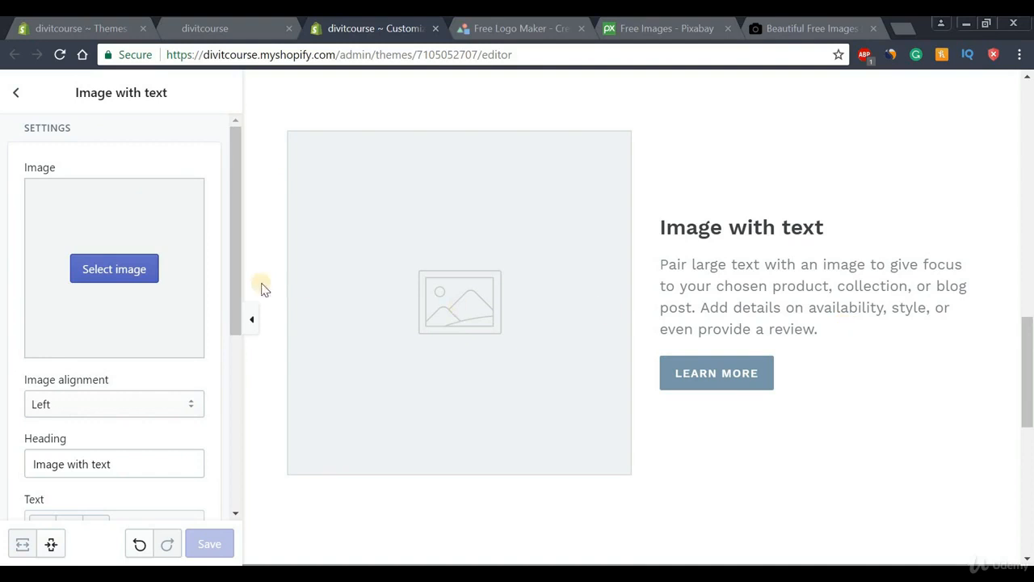
click(134, 272)
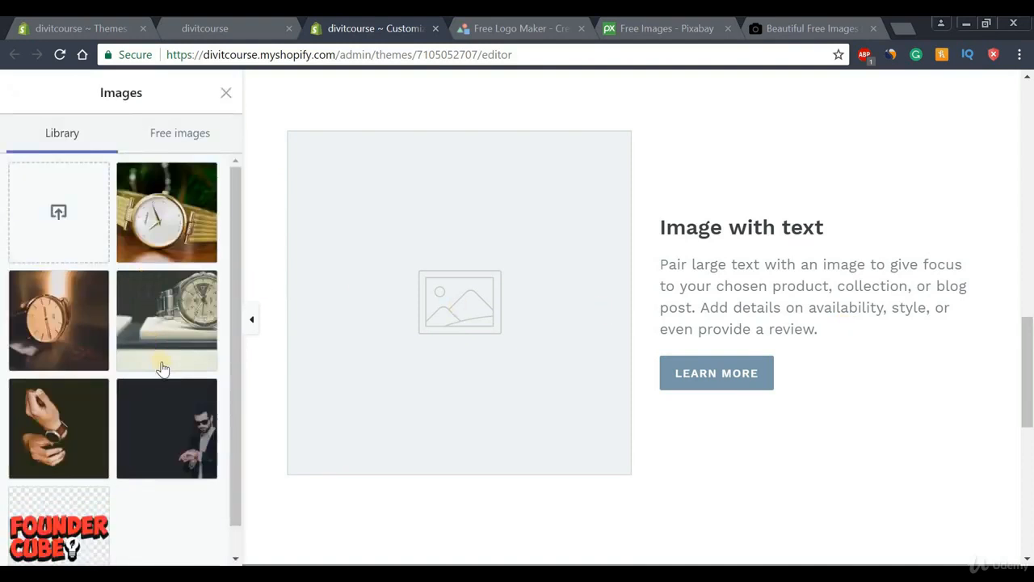
click(84, 430)
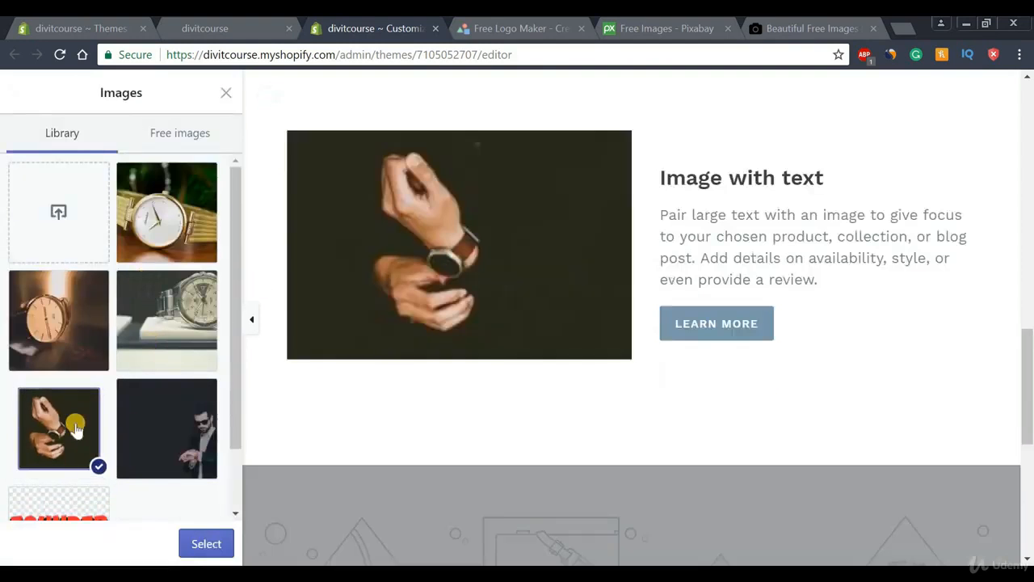
click(212, 543)
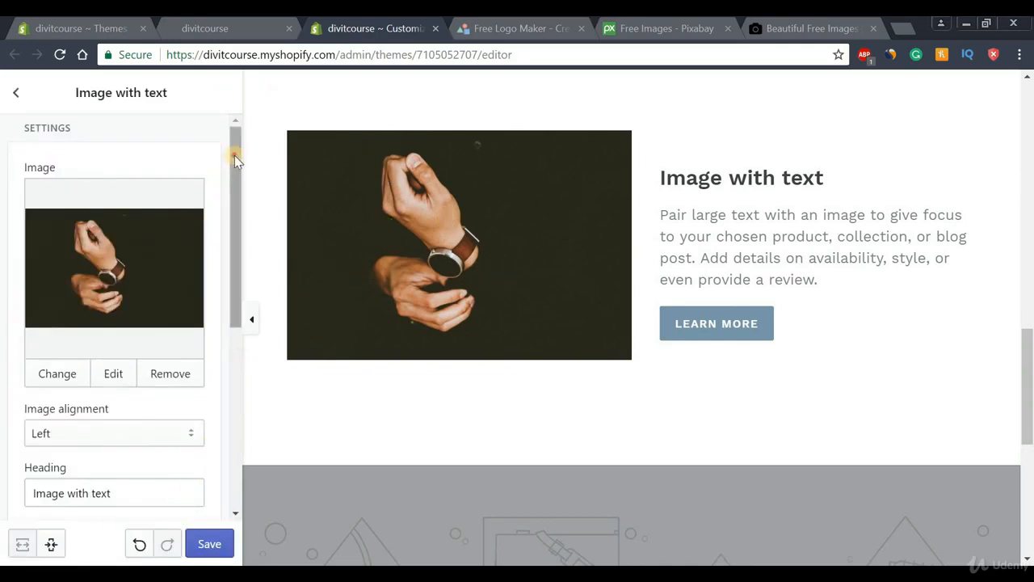
Step: Try the Right image alignment for the Image with text section, and return it to Left
drag(235, 155, 128, 278)
click(127, 278)
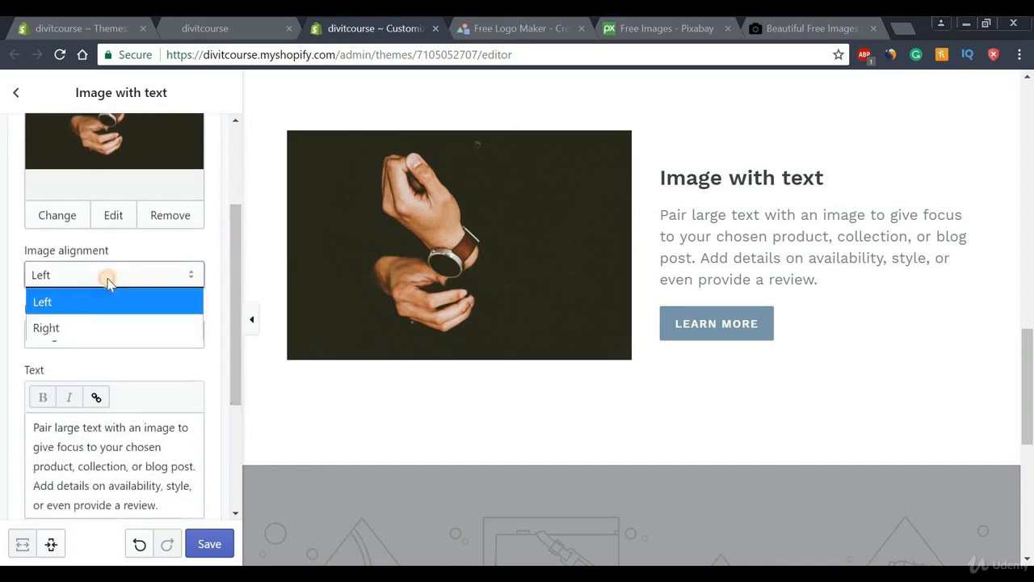
click(65, 331)
click(81, 278)
click(70, 301)
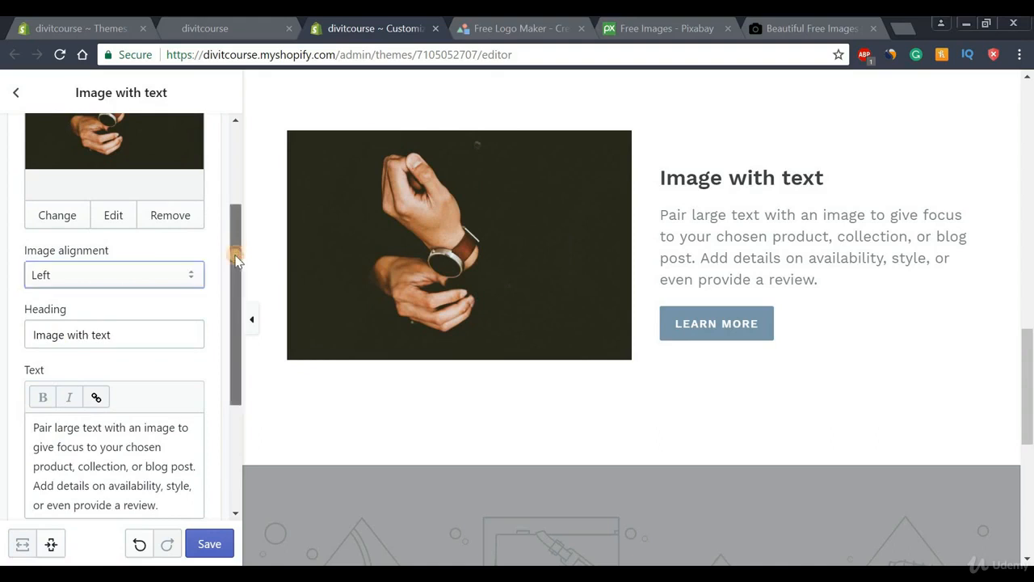
Step: Review the Image with text section's heading, text and button settings, keeping them as they are, and save the theme changes
drag(236, 238, 203, 266)
click(83, 273)
drag(112, 273, 19, 273)
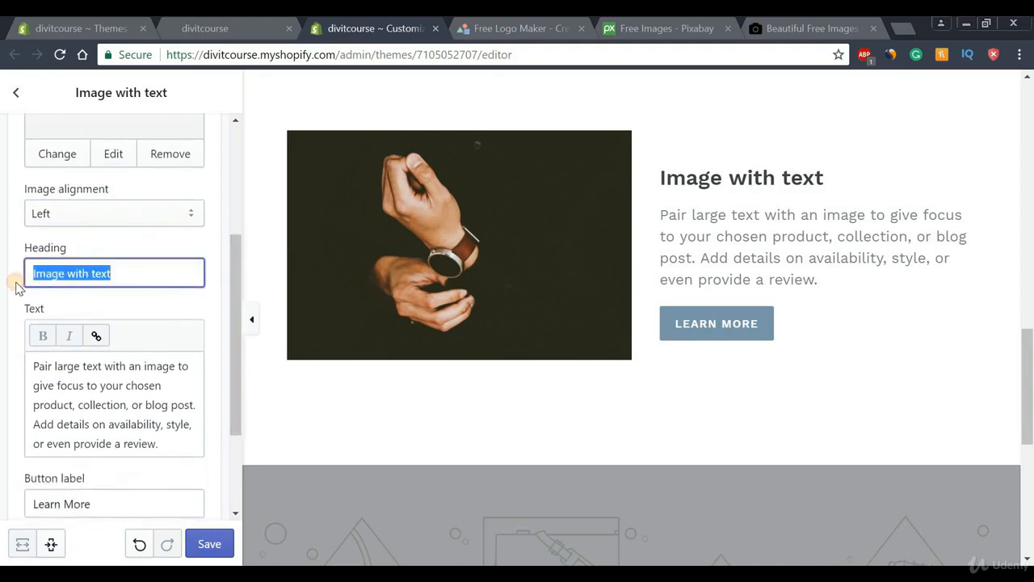
click(131, 273)
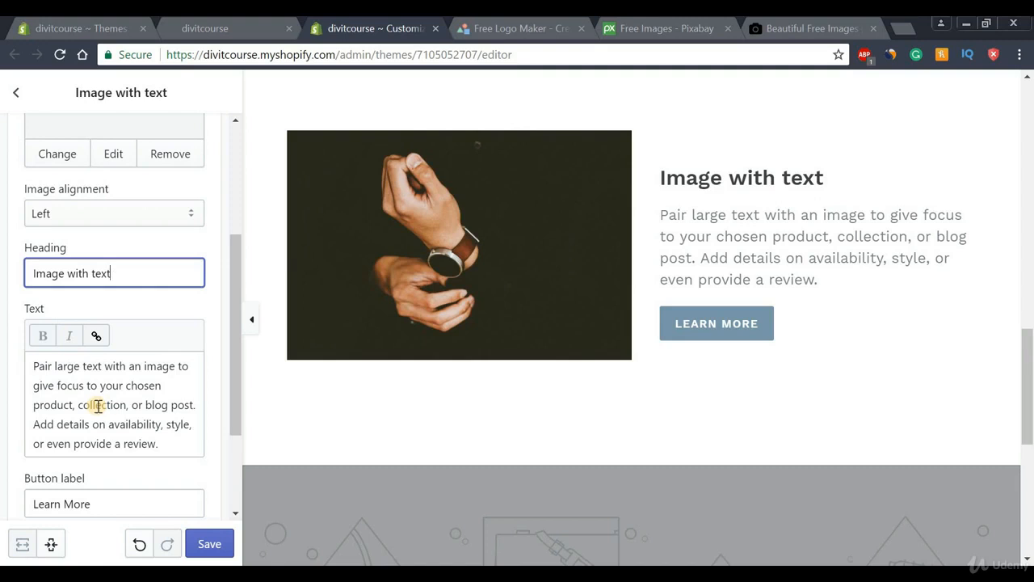
drag(233, 320, 234, 396)
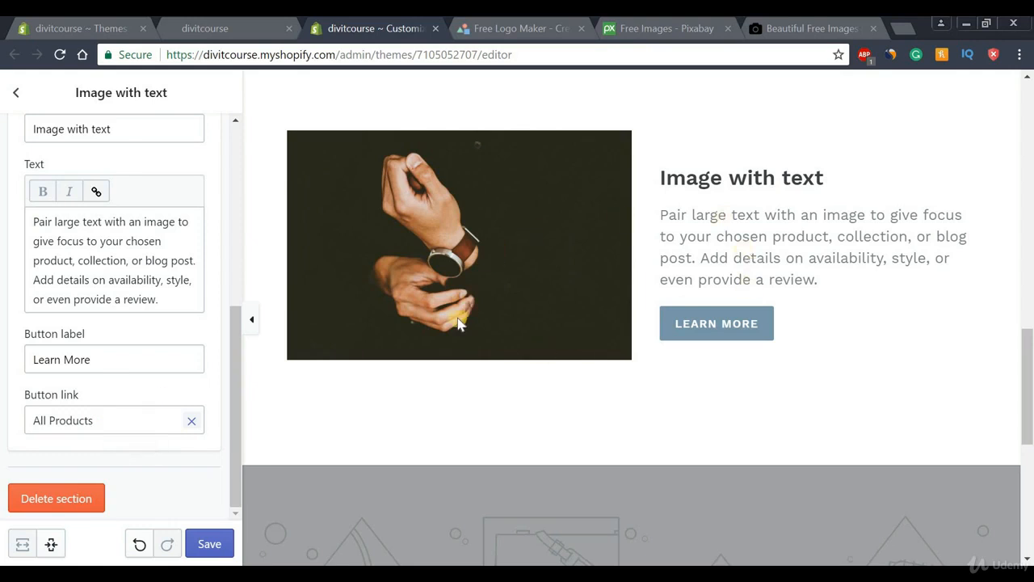
click(208, 544)
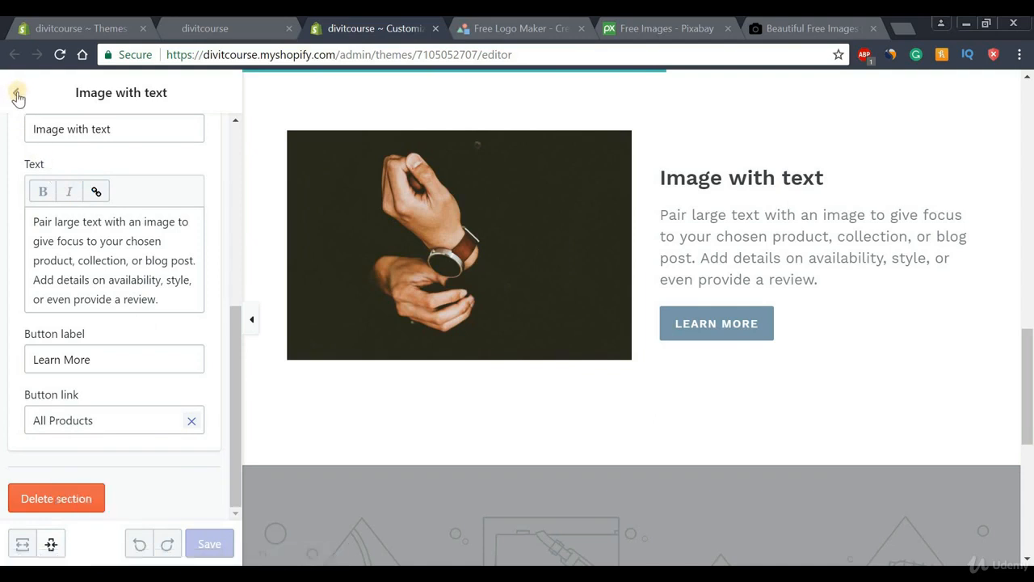
Step: Open the Slideshow section's settings and check the slide interval, section height and text size options, keeping 7 seconds, Small and Large
click(17, 94)
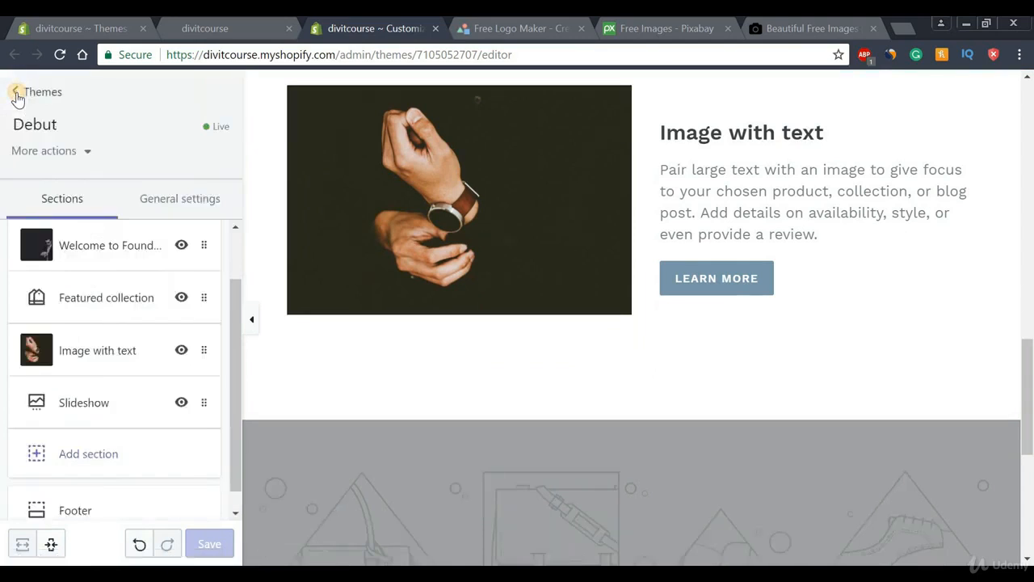
click(80, 410)
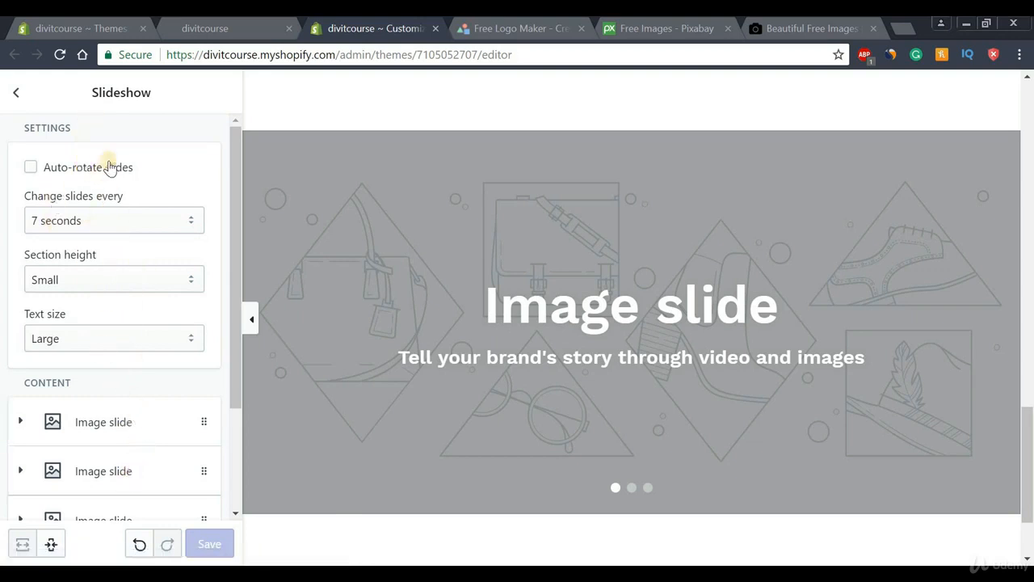
click(71, 219)
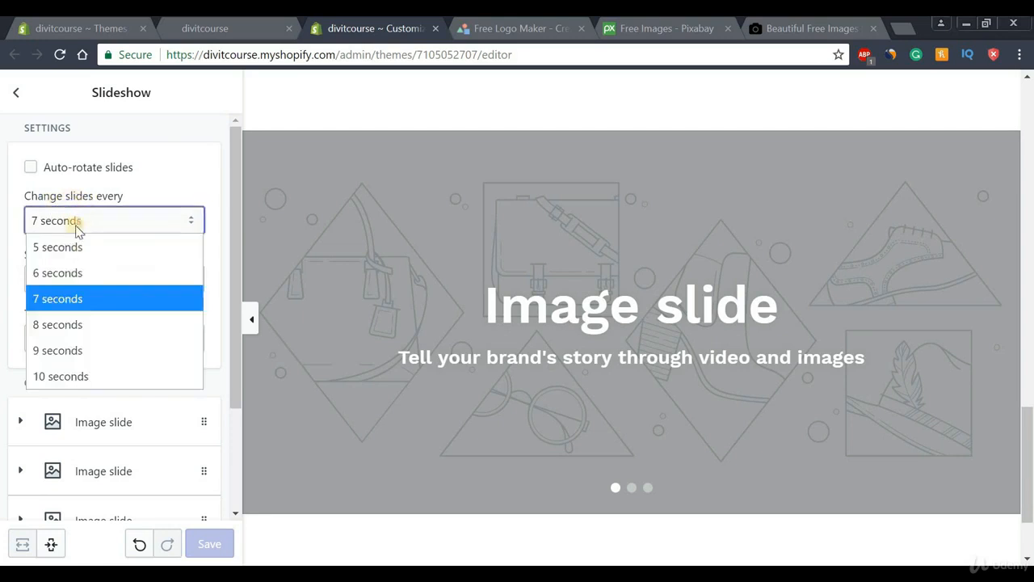
click(51, 297)
click(52, 281)
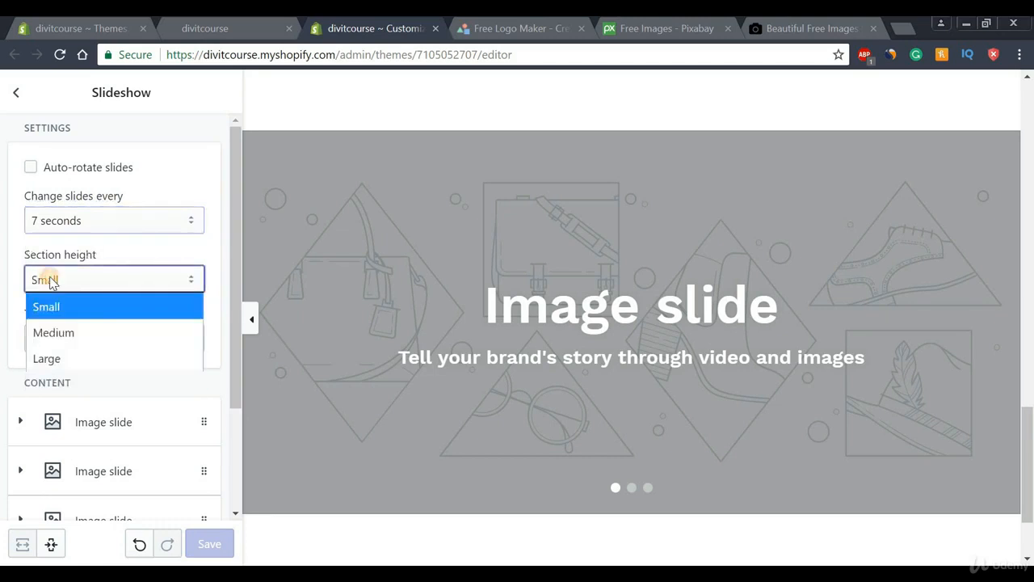
click(62, 279)
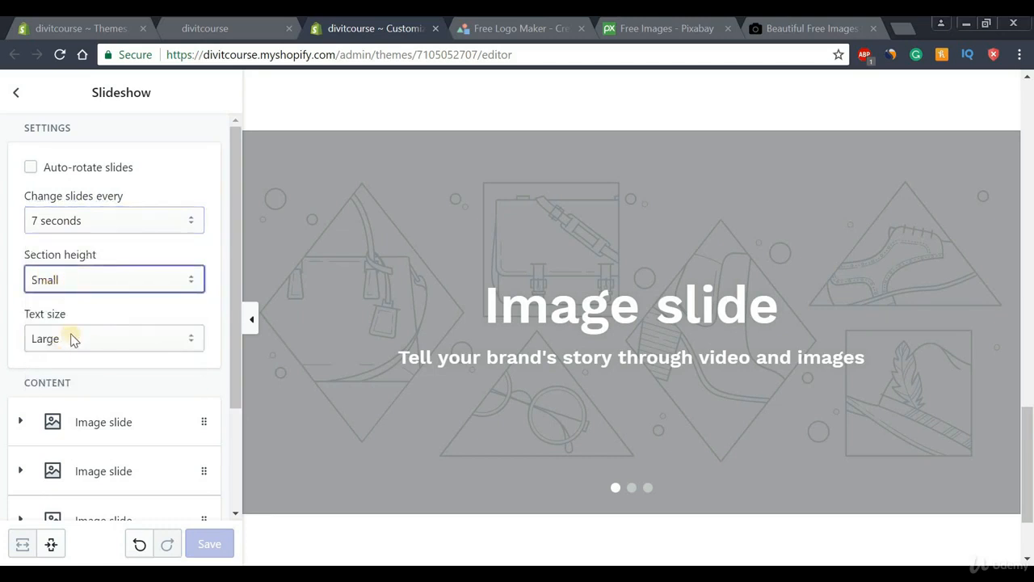
click(73, 341)
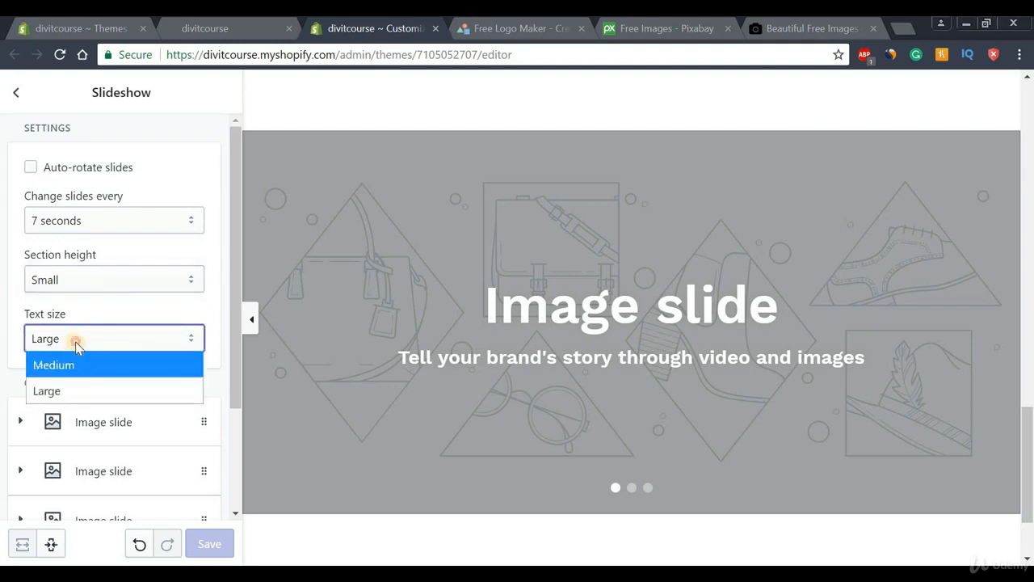
click(75, 342)
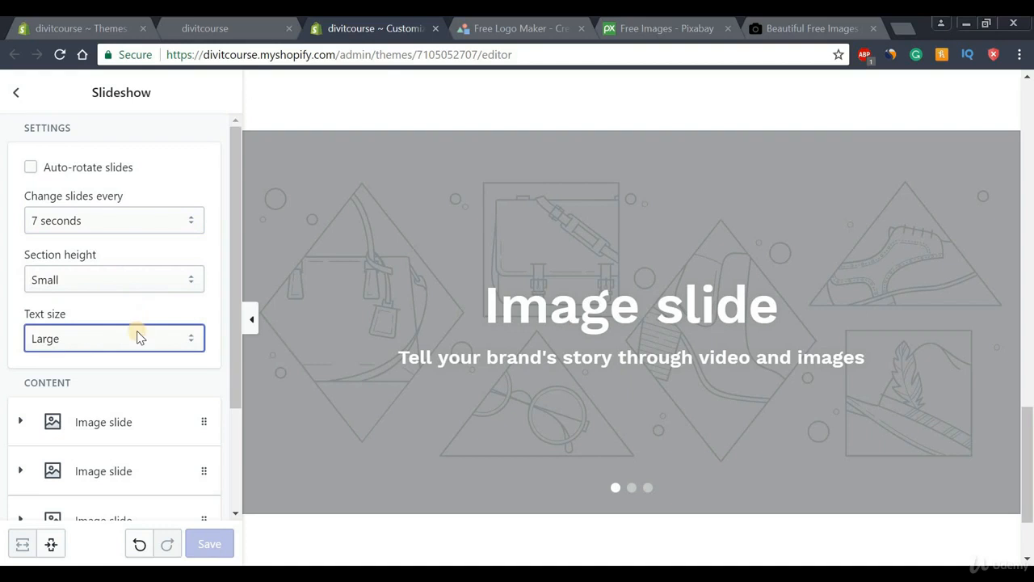
Step: Add another image slide to the slideshow, and delete the second image slide in the list
drag(233, 213, 234, 312)
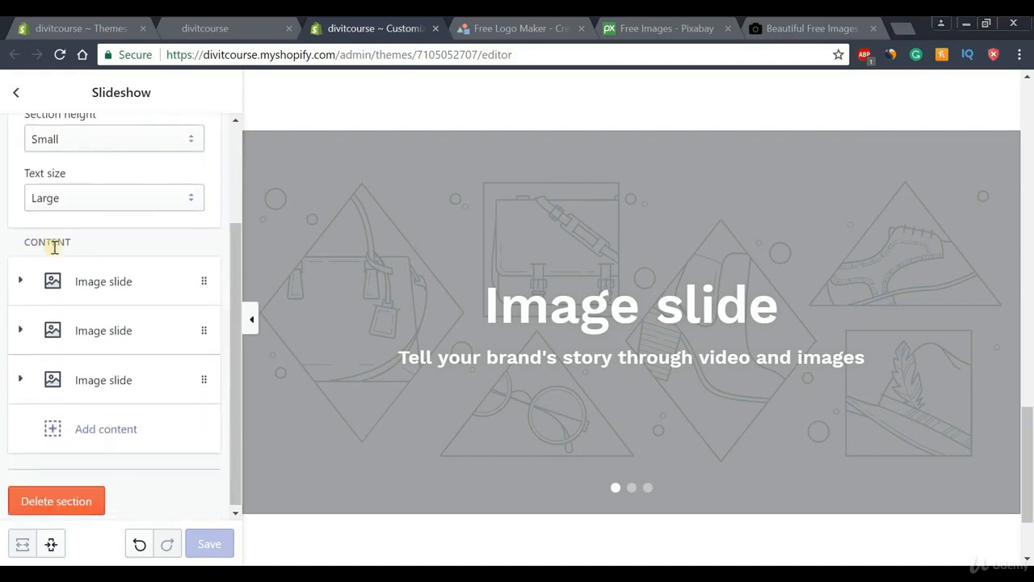
click(101, 439)
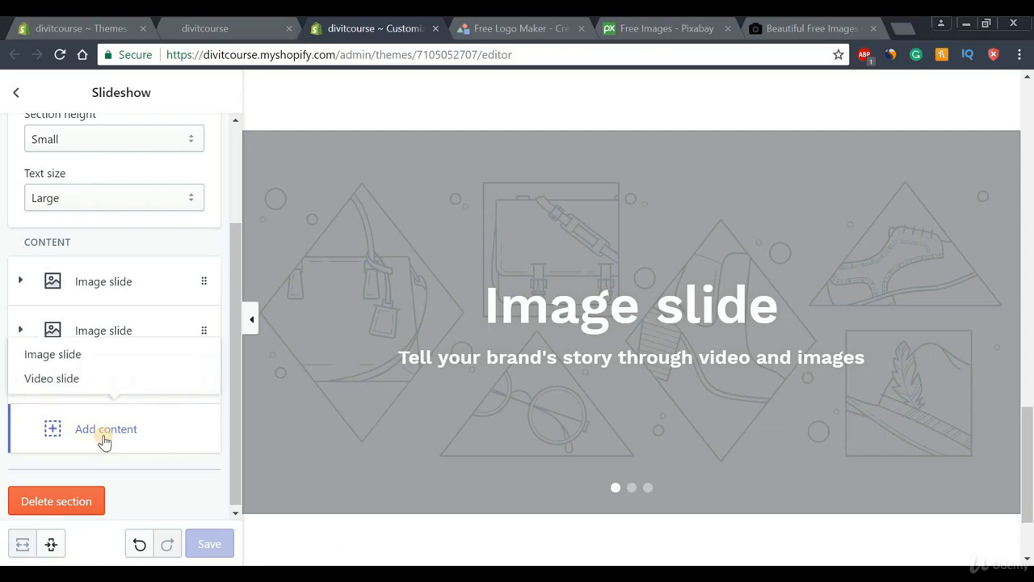
click(48, 360)
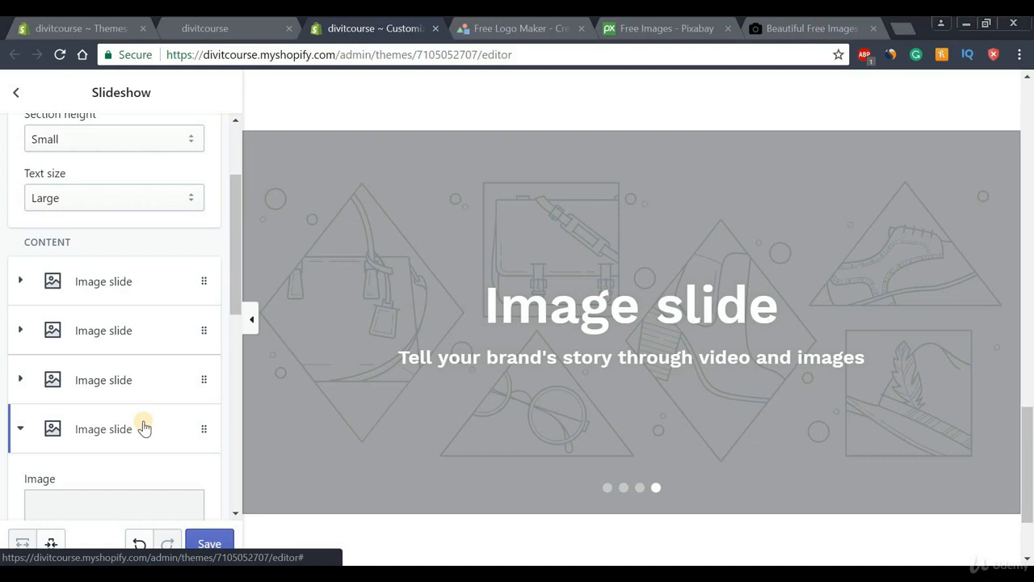
drag(203, 428, 147, 326)
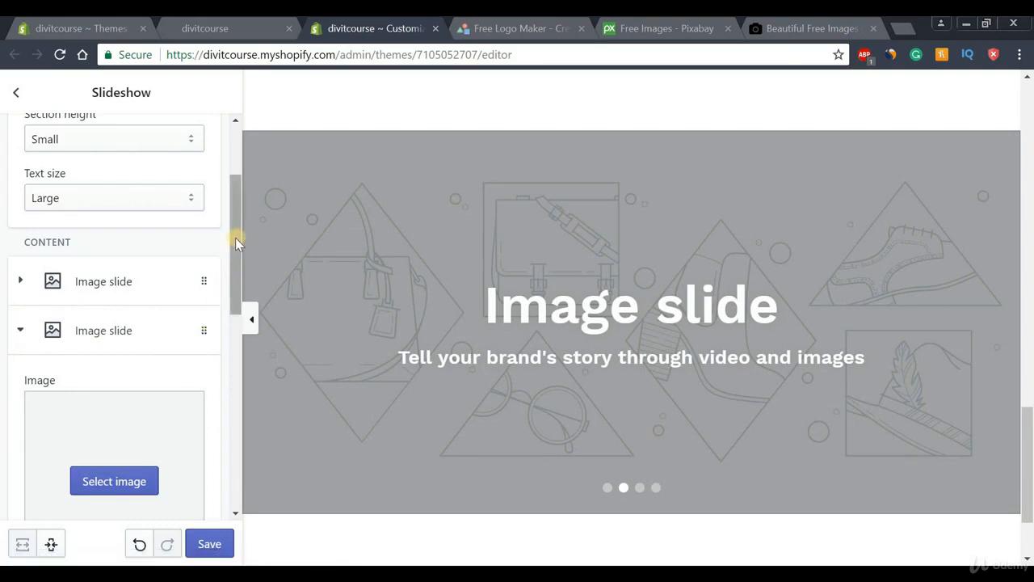
drag(236, 242, 235, 412)
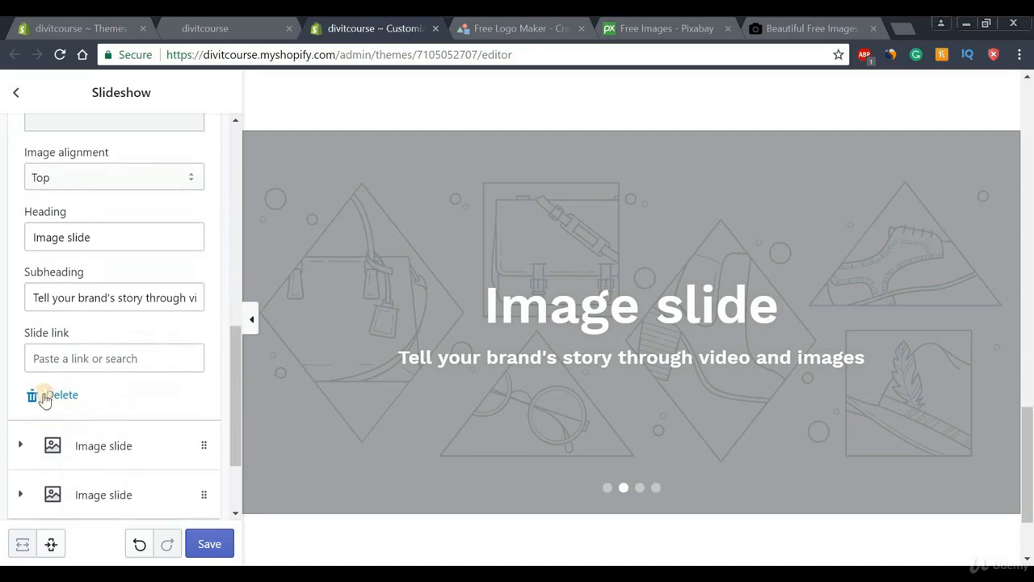
click(62, 395)
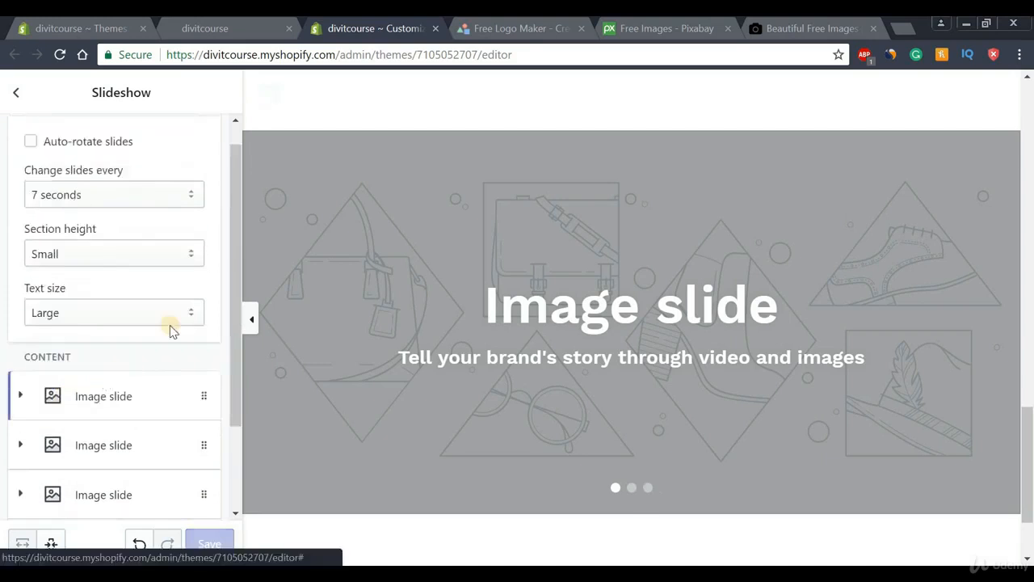
Step: Set the slideshow's first image slide to the library photo of the silver watch on a white ledge
drag(236, 246, 239, 307)
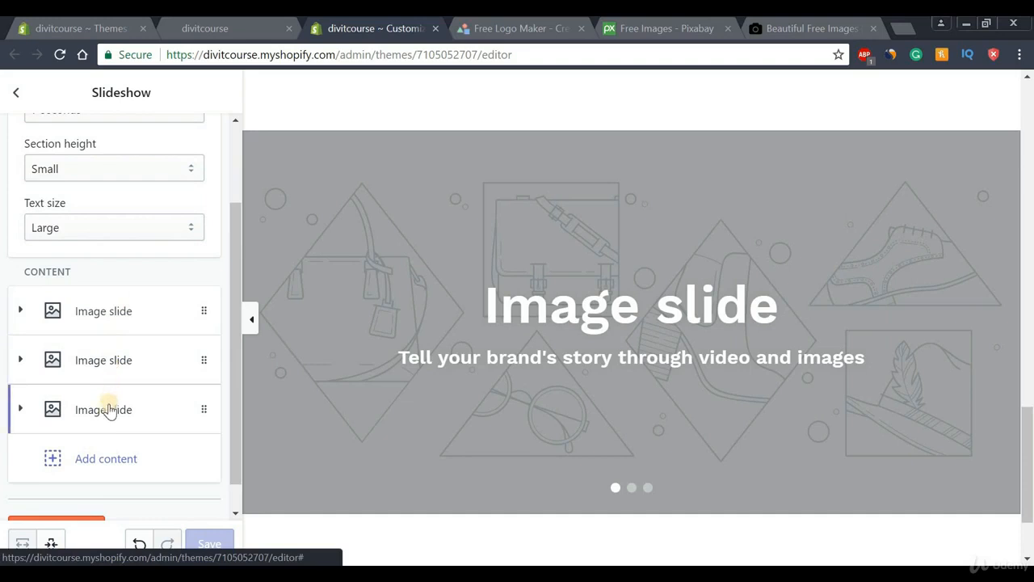
click(89, 315)
drag(239, 219, 237, 294)
click(98, 295)
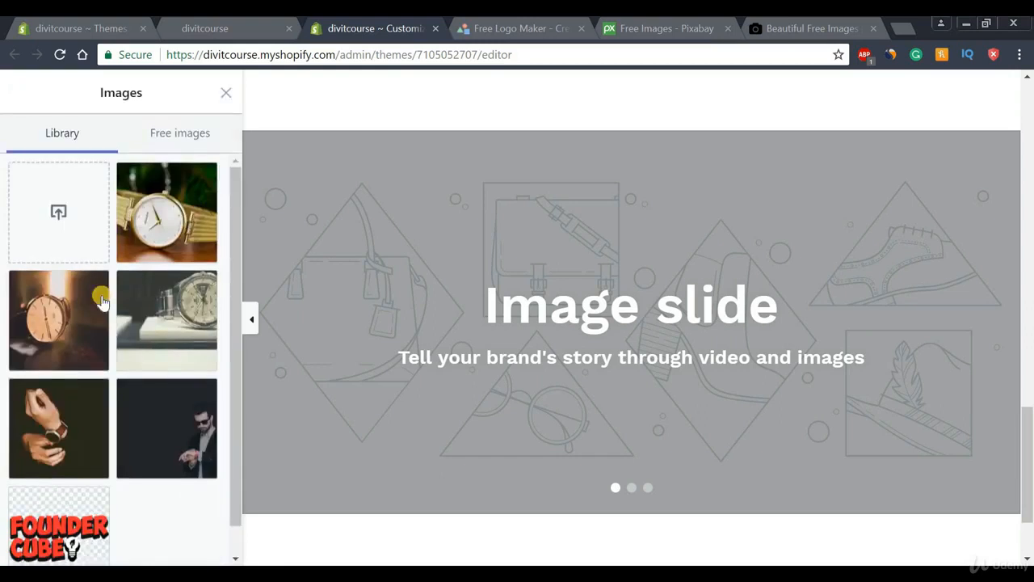
click(164, 303)
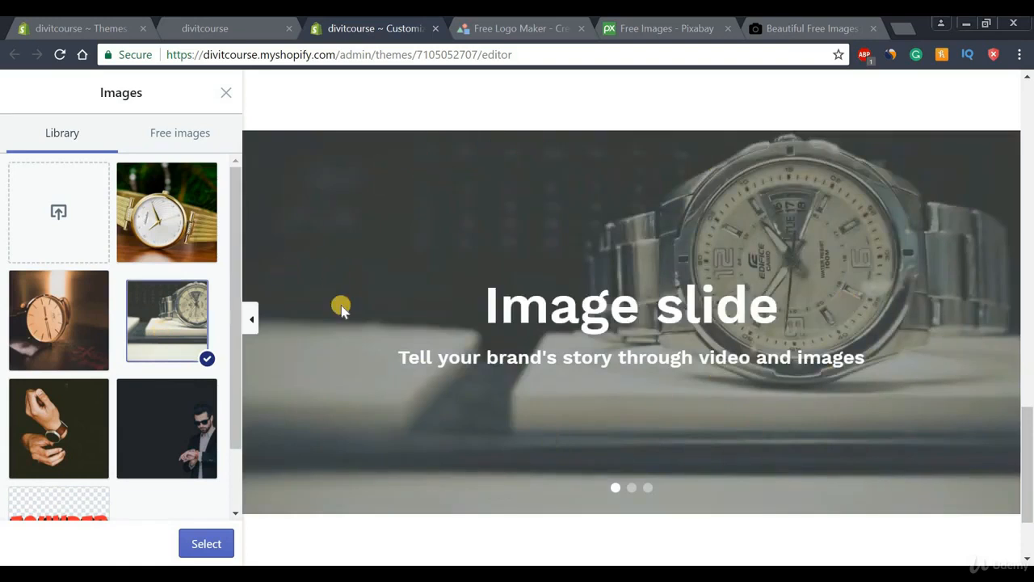
click(203, 546)
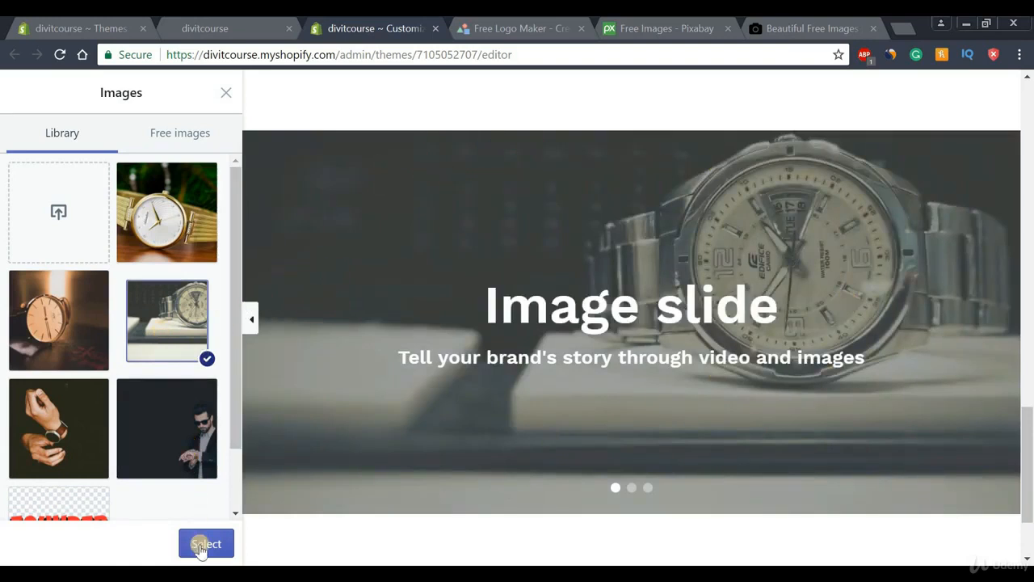
click(200, 544)
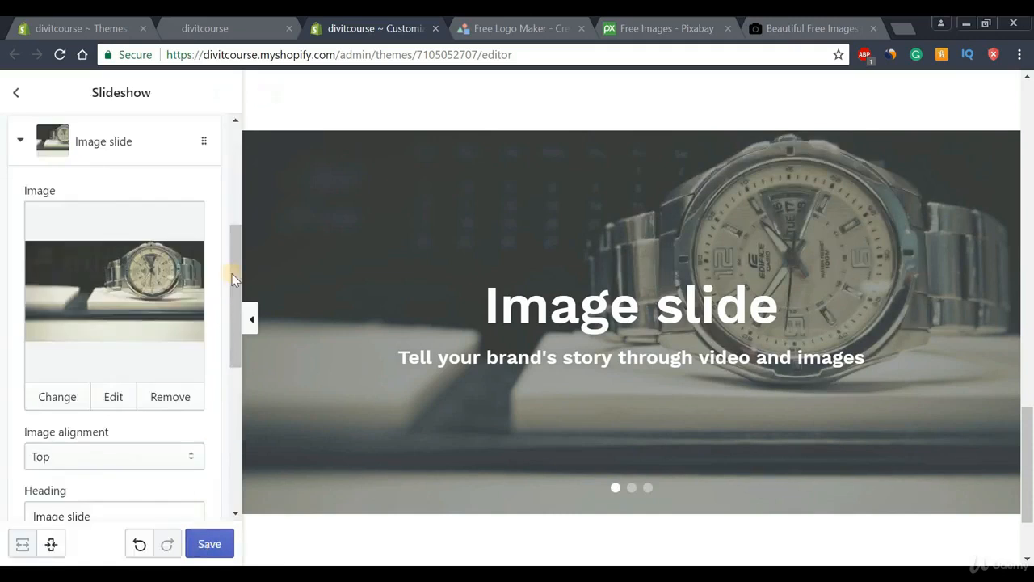
Step: Copy the Slider 1 heading from the Word document and set the first slide's heading to "Perfection"
drag(232, 292, 229, 339)
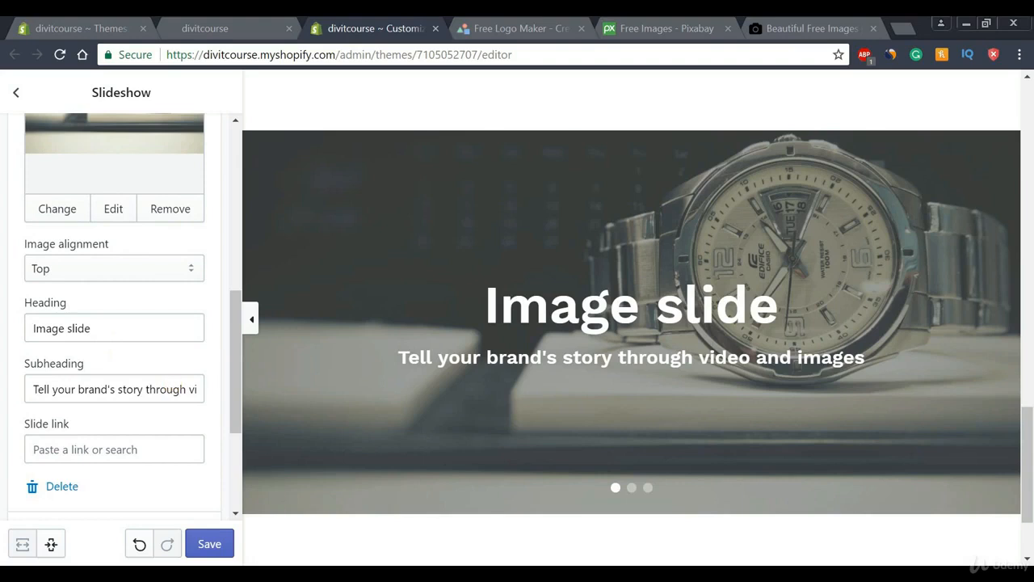
key(alt+Tab)
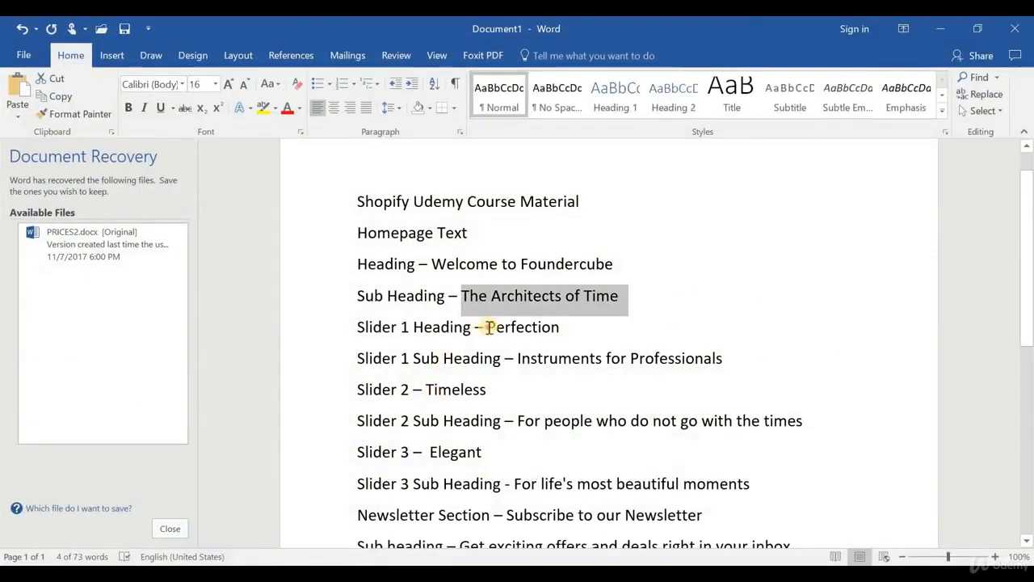
drag(488, 327, 557, 327)
key(ctrl+c)
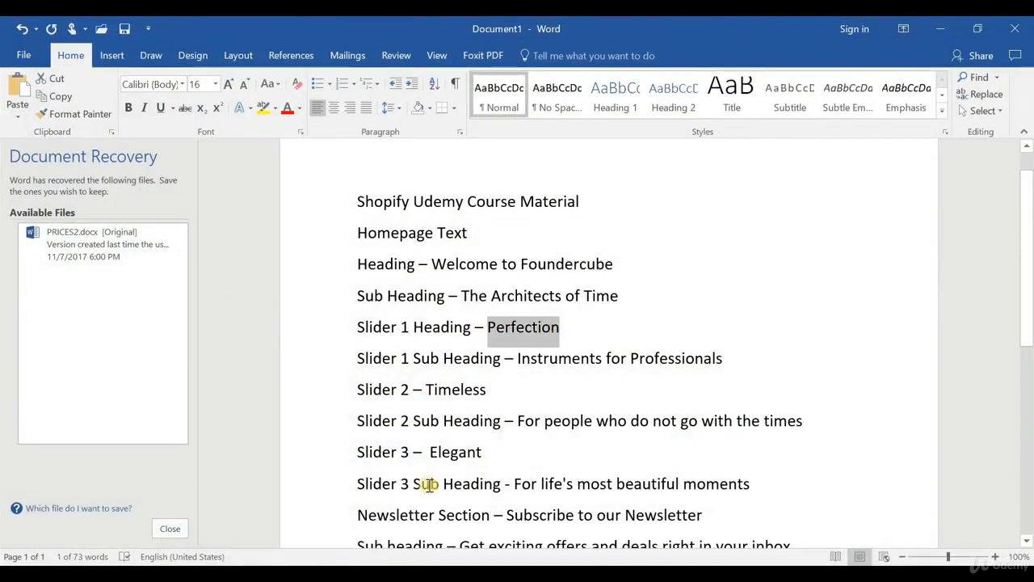
key(alt+Tab)
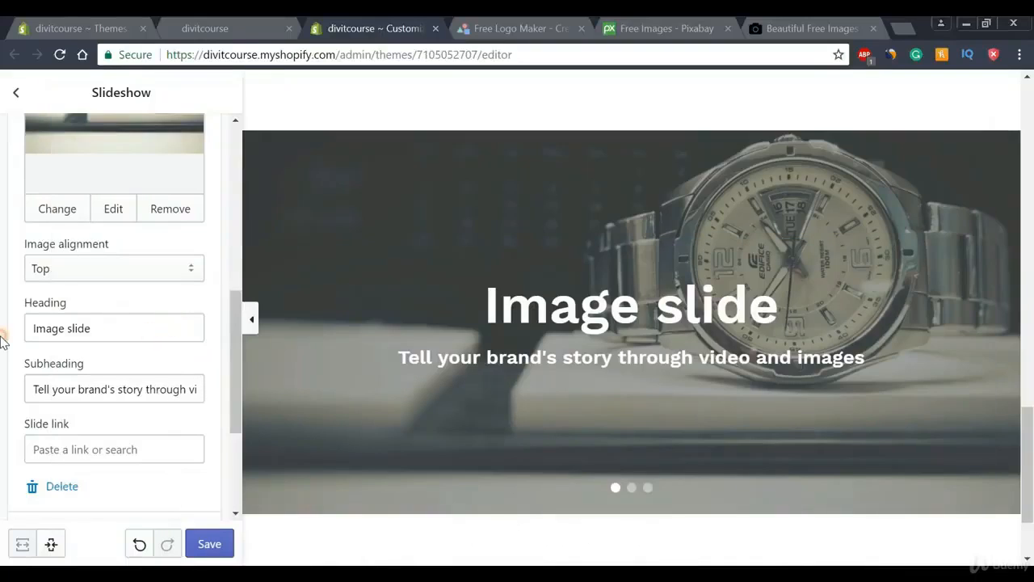
drag(105, 329, 2, 342)
key(ctrl+v)
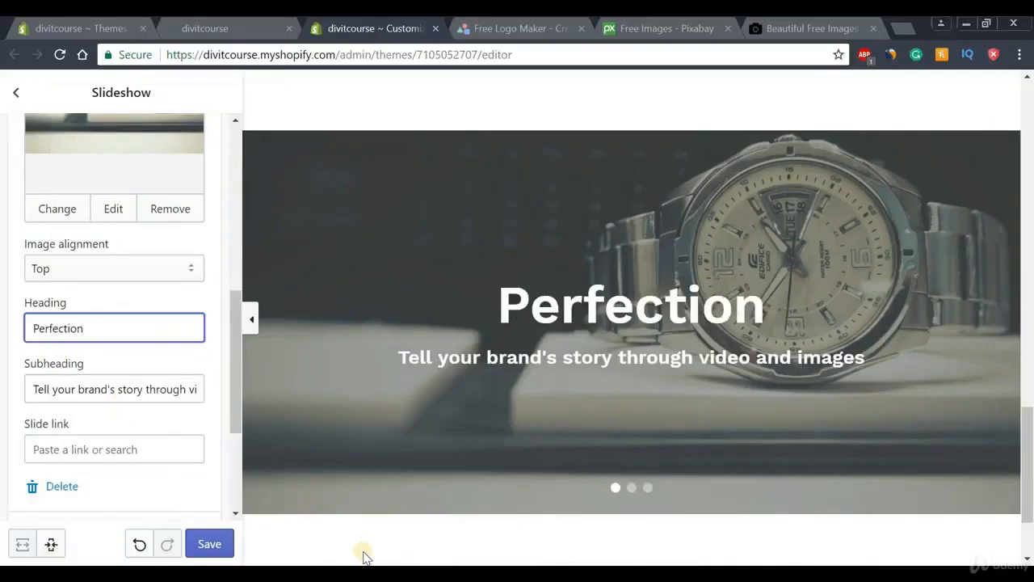
Step: Copy the Slider 1 subheading from the Word document and set the first slide's subheading to "Instruments for Professionals"
key(alt+Tab)
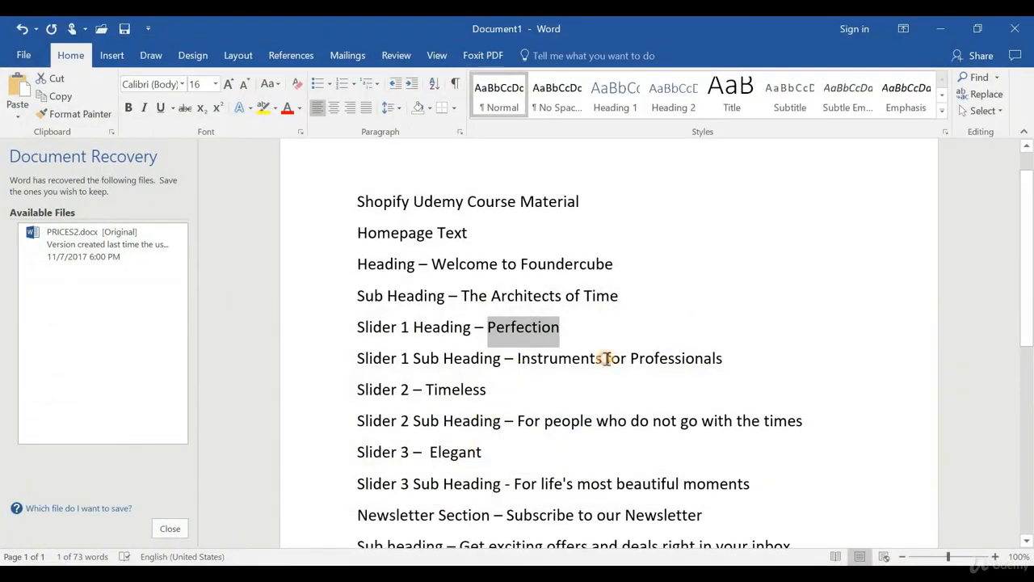
drag(605, 357, 722, 353)
key(ctrl+c)
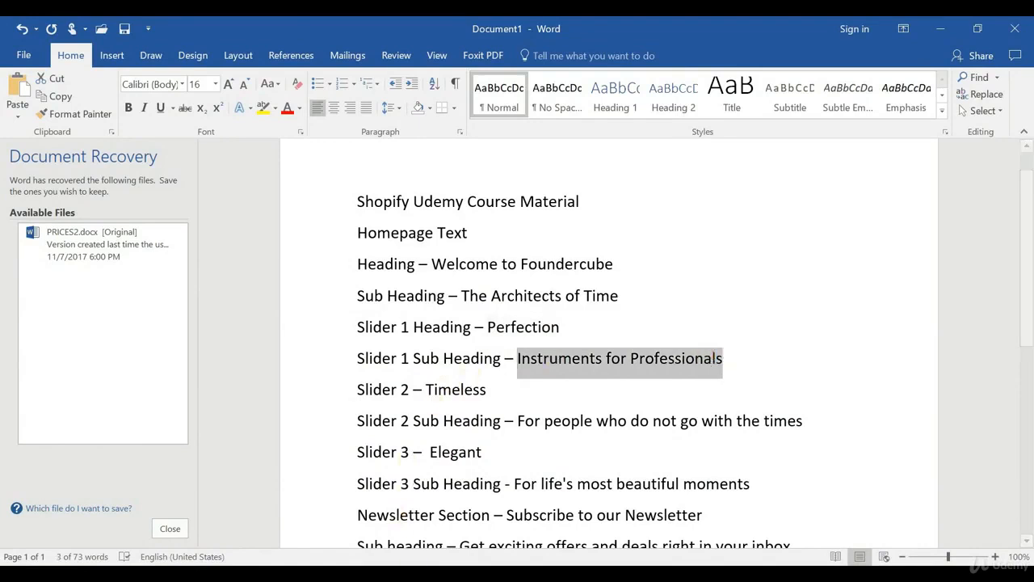
key(alt+Tab)
drag(27, 385, 184, 389)
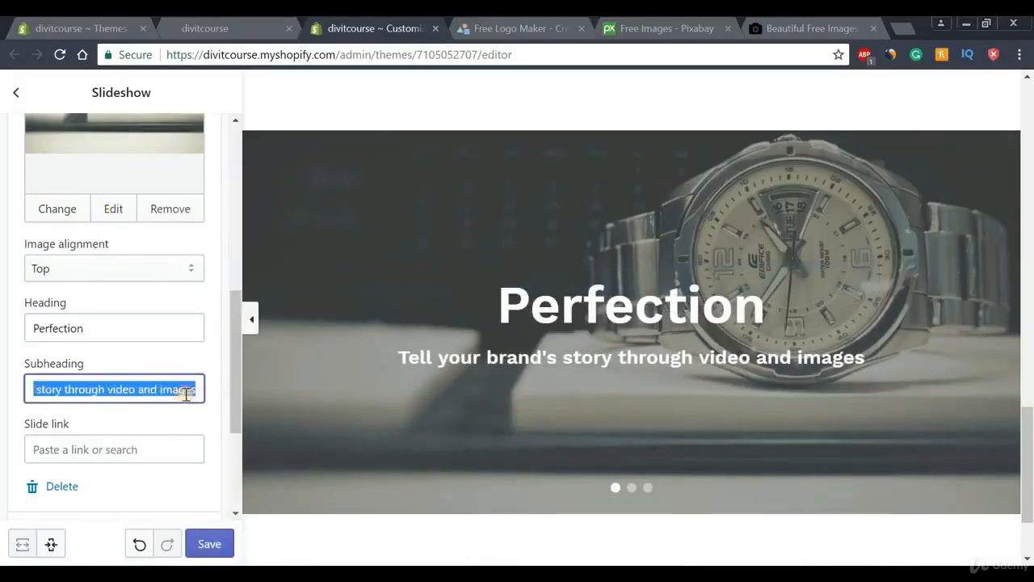
key(ctrl+v)
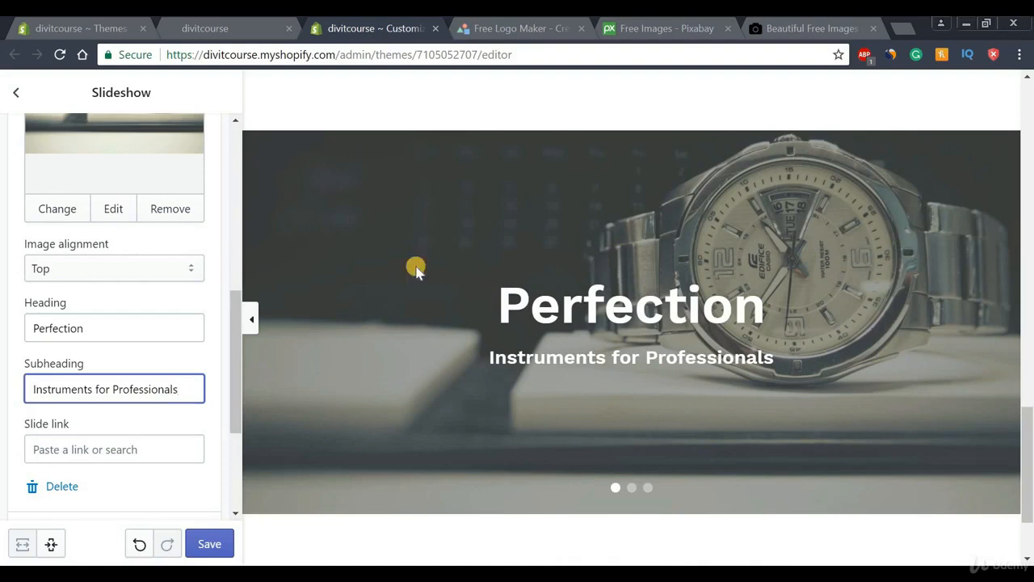
Step: Collapse the first slide's settings, save the slideshow changes, and return to the theme's section list
drag(234, 323, 205, 224)
click(181, 189)
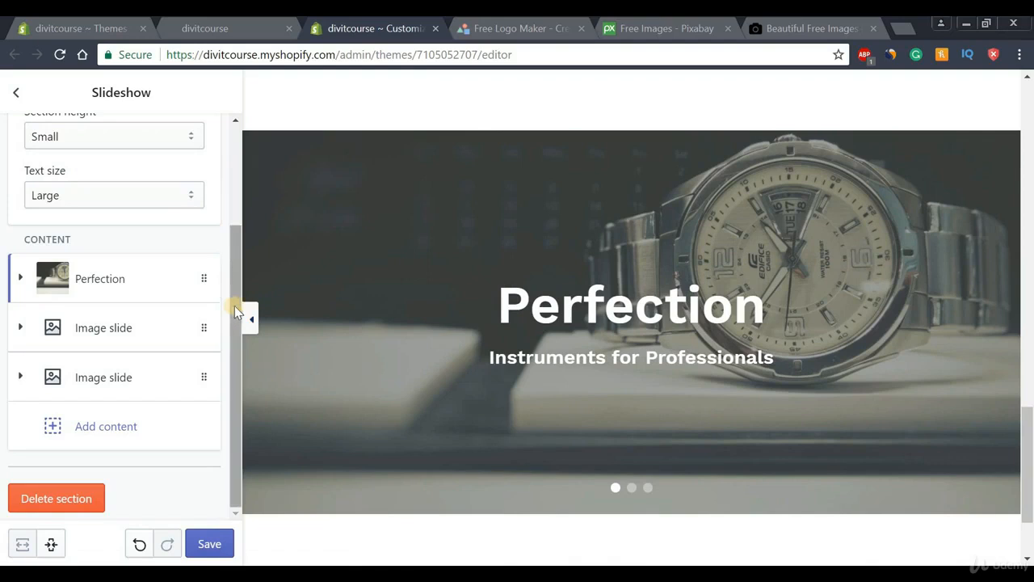
click(210, 544)
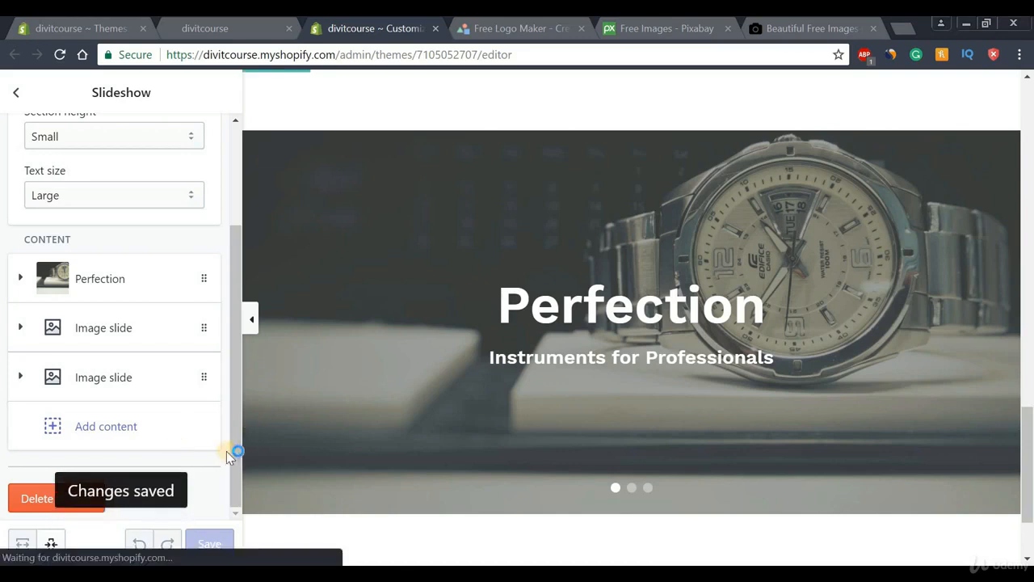
click(16, 98)
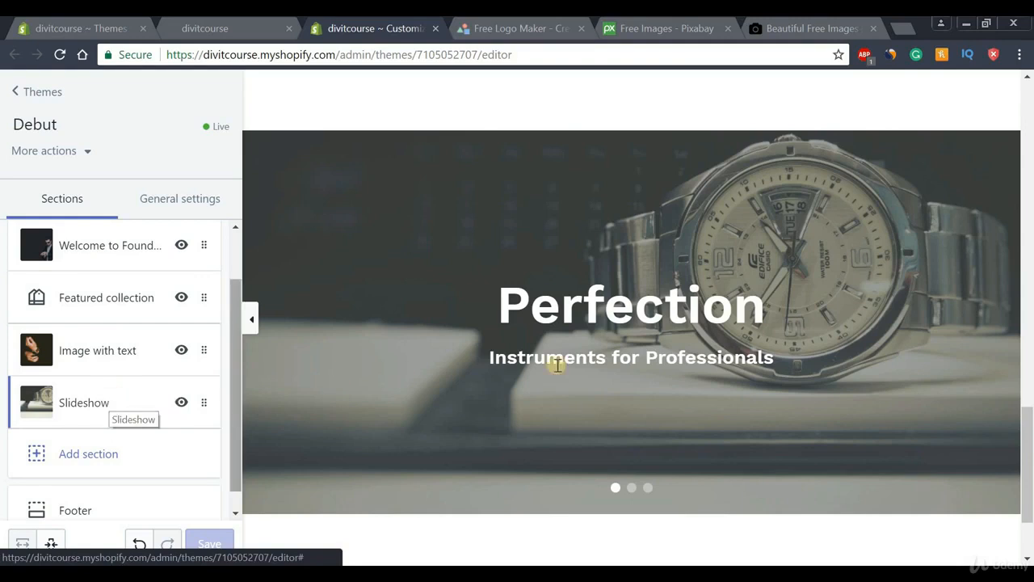
Step: Add a promotional Newsletter section to the homepage below the slideshow
drag(1029, 448, 1029, 497)
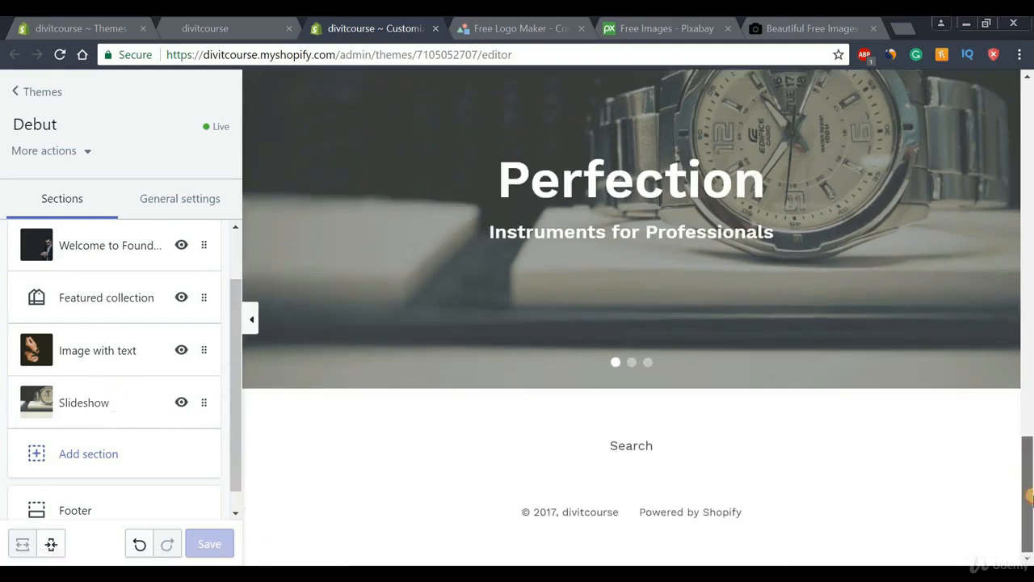
click(81, 457)
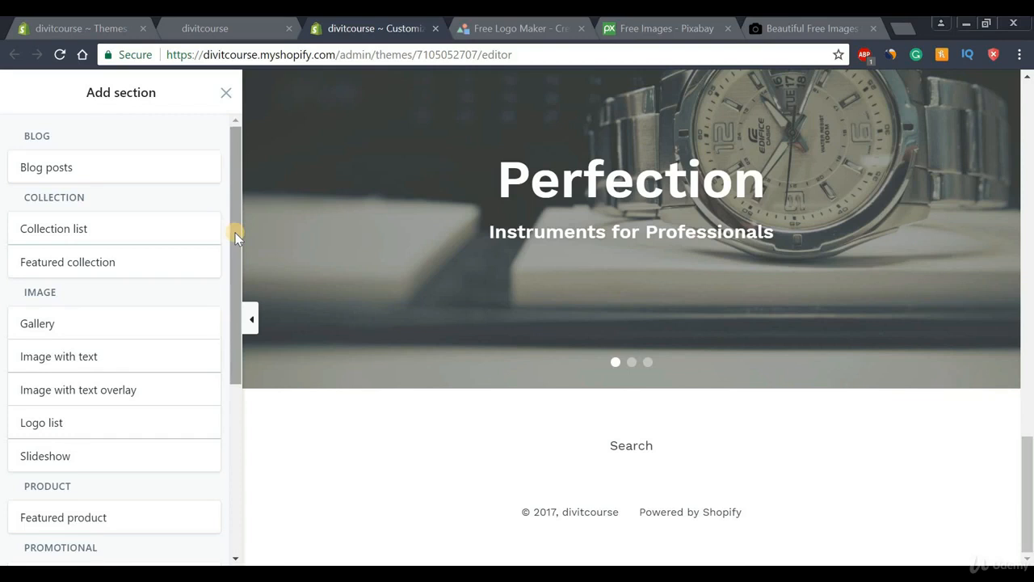
drag(235, 233, 224, 388)
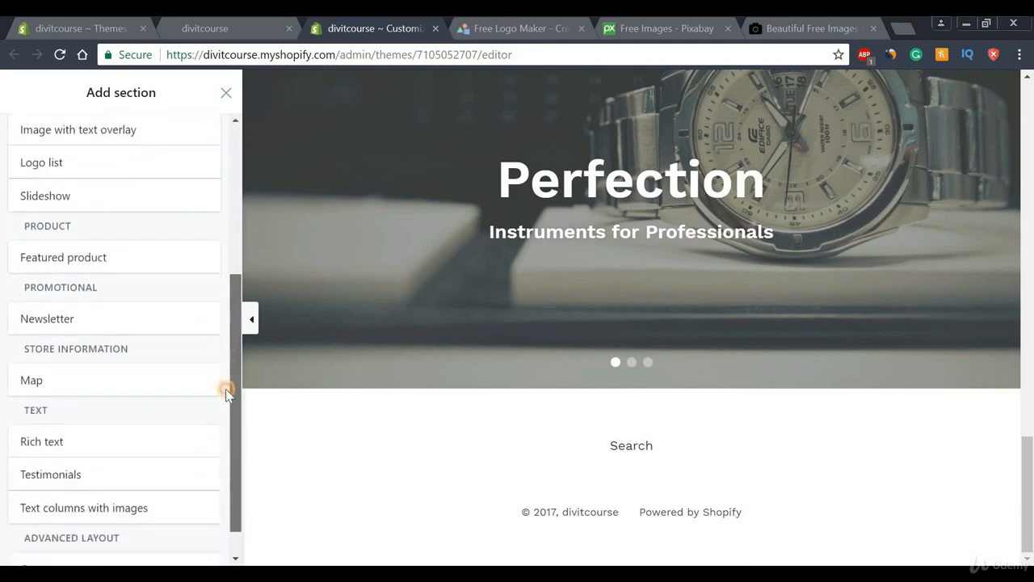
click(51, 315)
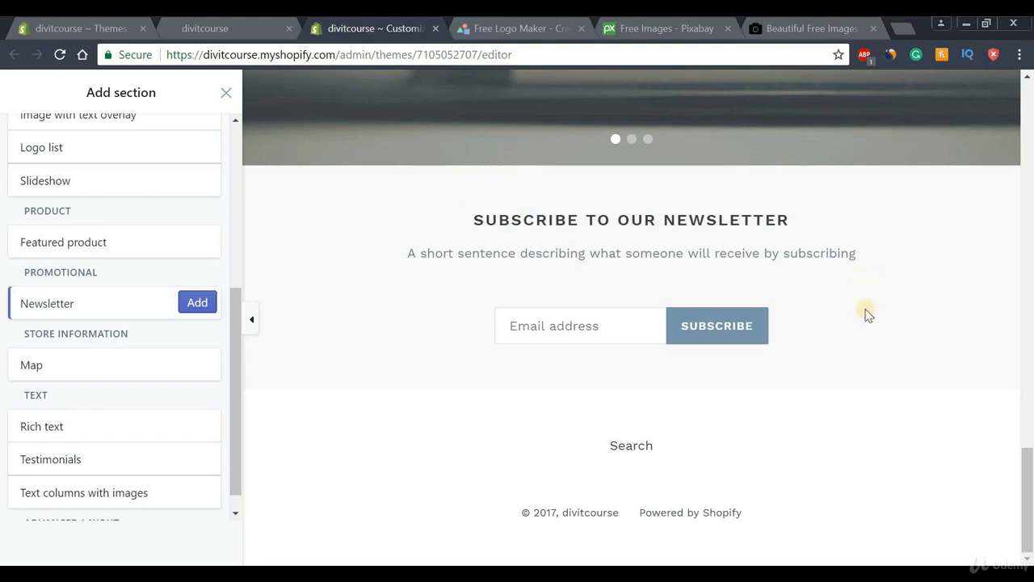
click(197, 303)
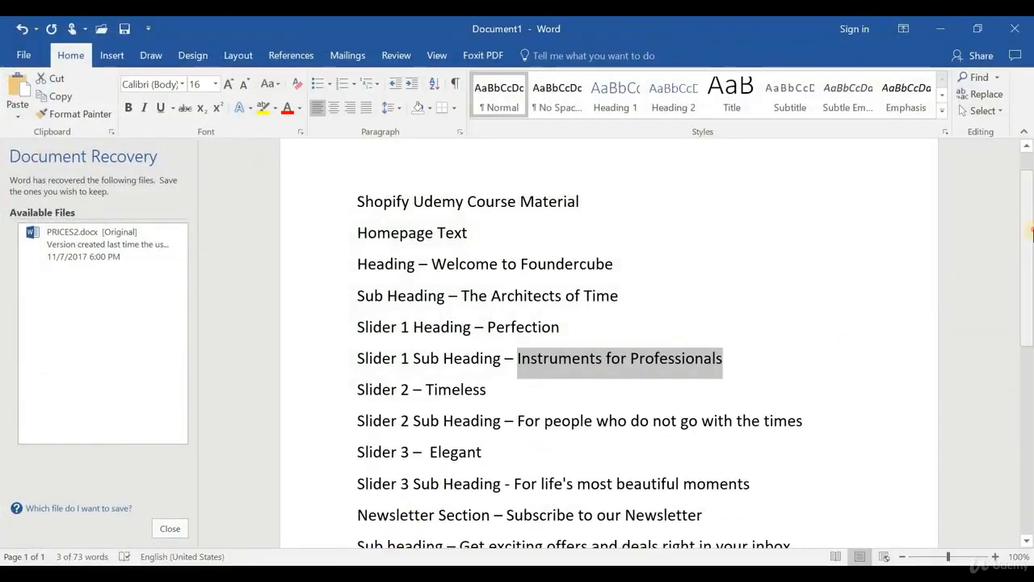
Step: Copy the newsletter subheading from the Word document, set the Newsletter subheading to "Get exciting offers and deals right in your inbox", and save
scroll(1032, 233, down, 3)
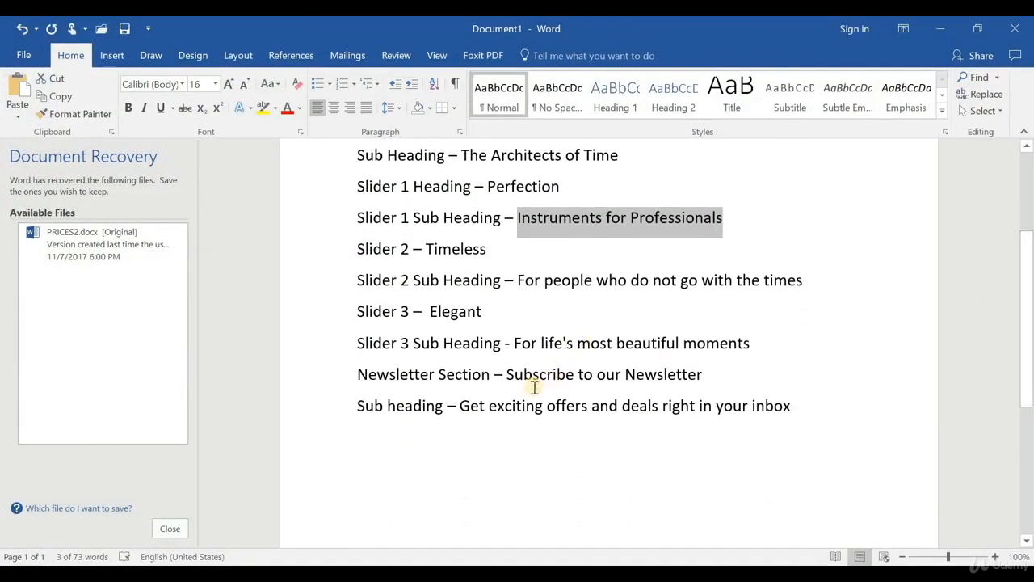
drag(475, 407, 803, 418)
key(ctrl+c)
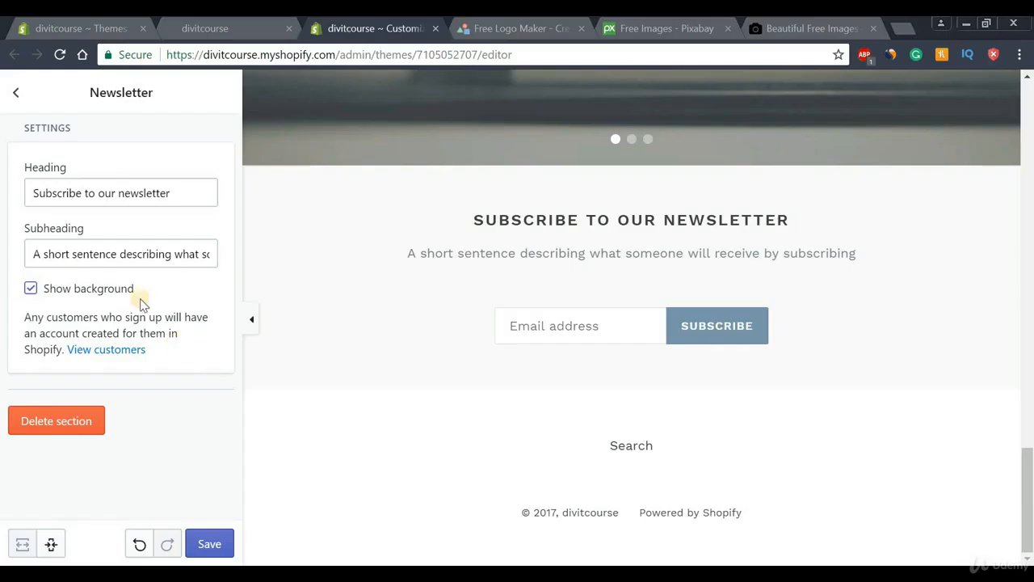
drag(26, 255, 404, 264)
key(ctrl+v)
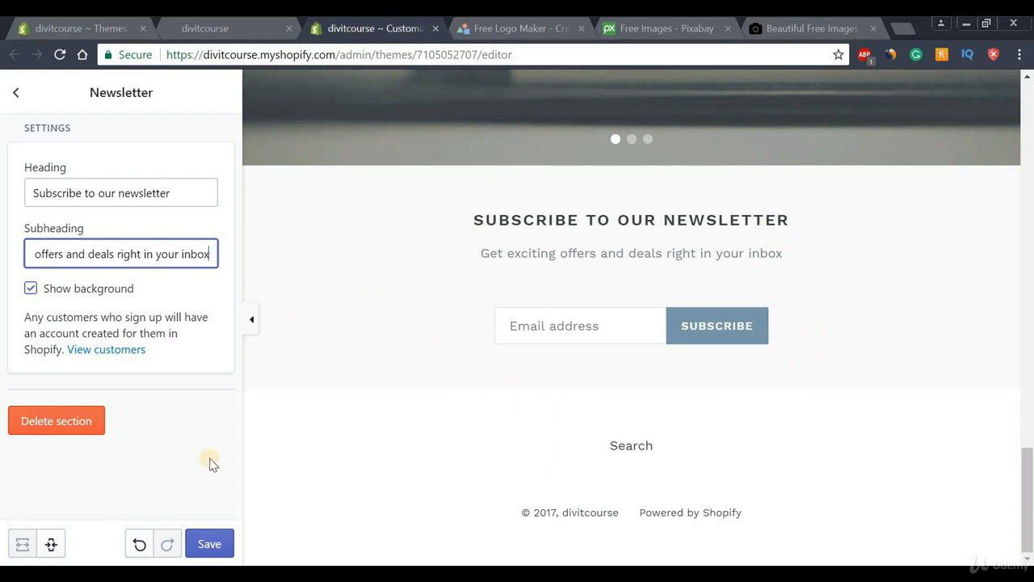
click(209, 542)
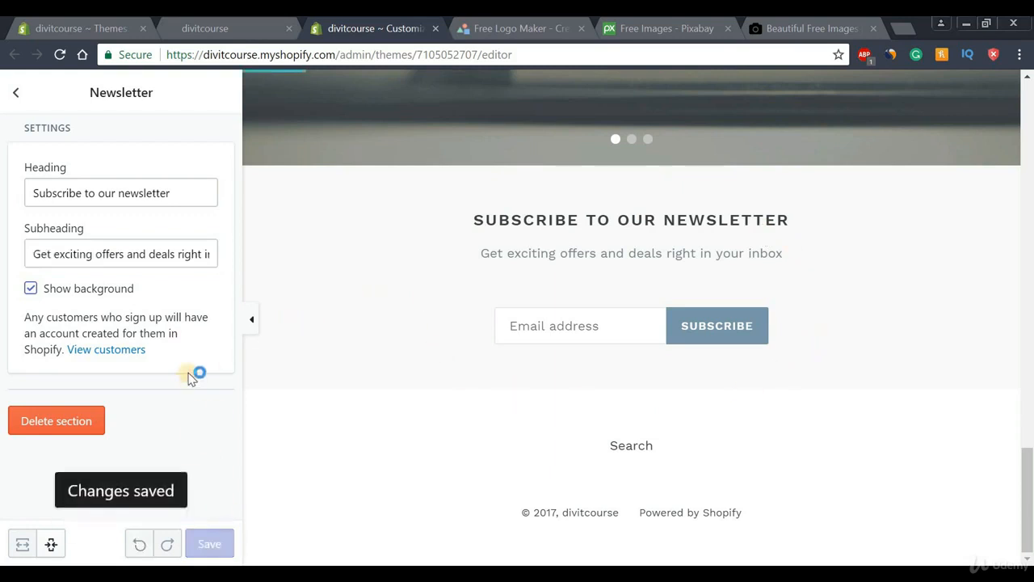
Step: Collapse the editor sidebar and review the full-width homepage preview from the header down to the newsletter section
click(255, 322)
drag(1027, 478, 1031, 78)
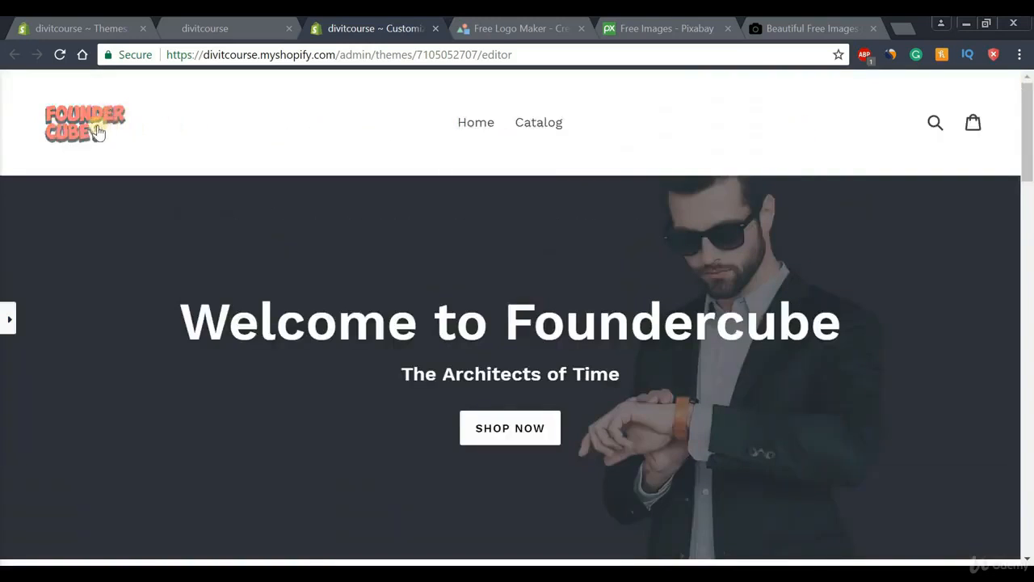
drag(1029, 125, 1030, 137)
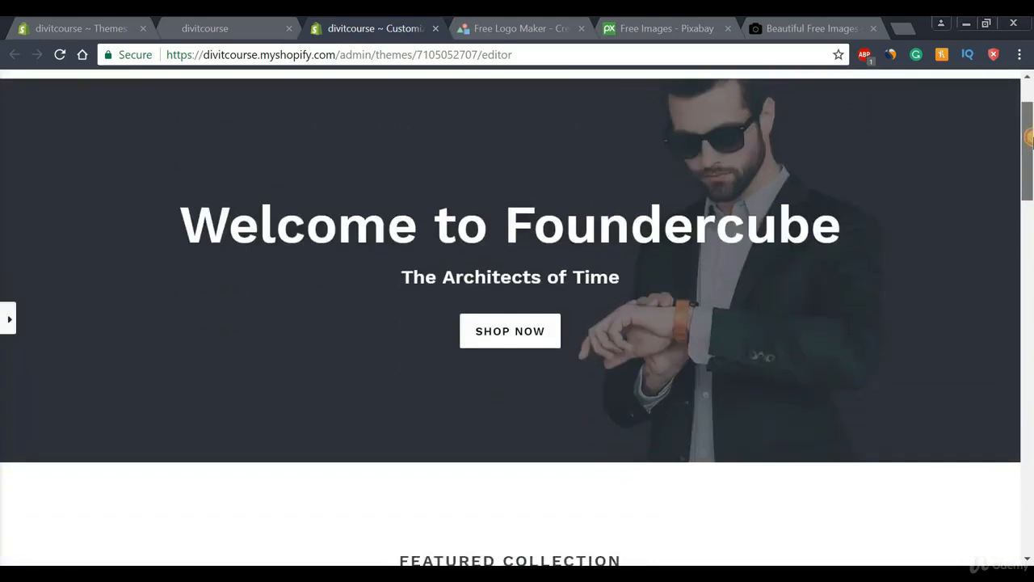
drag(1030, 195, 1031, 250)
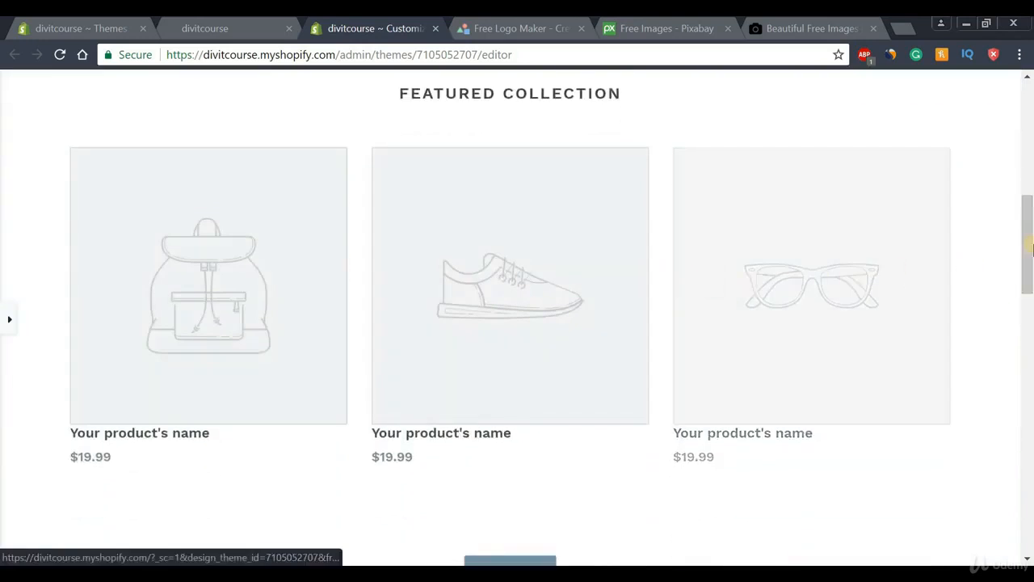
drag(1031, 259, 1027, 400)
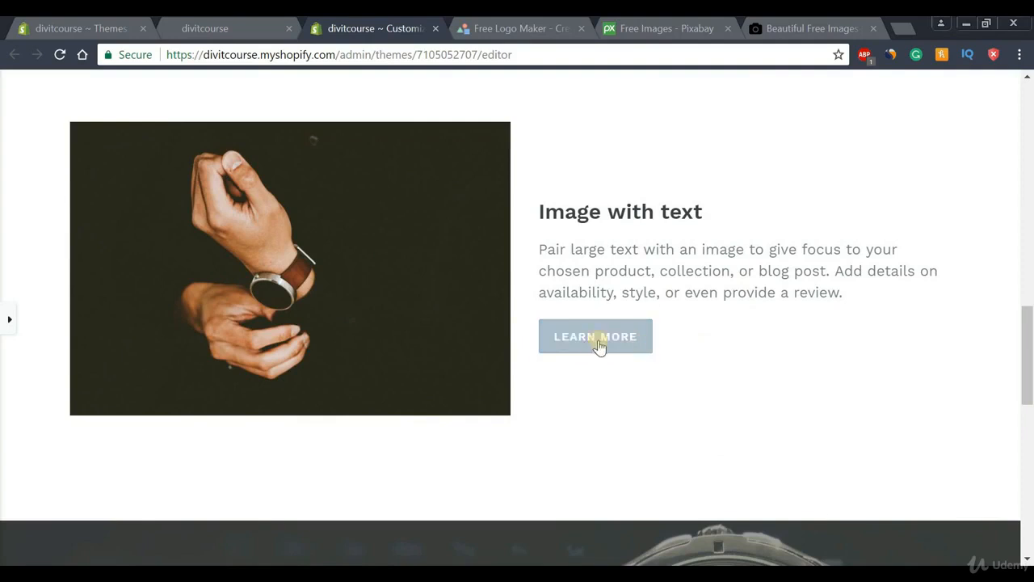
scroll(587, 341, down, 5)
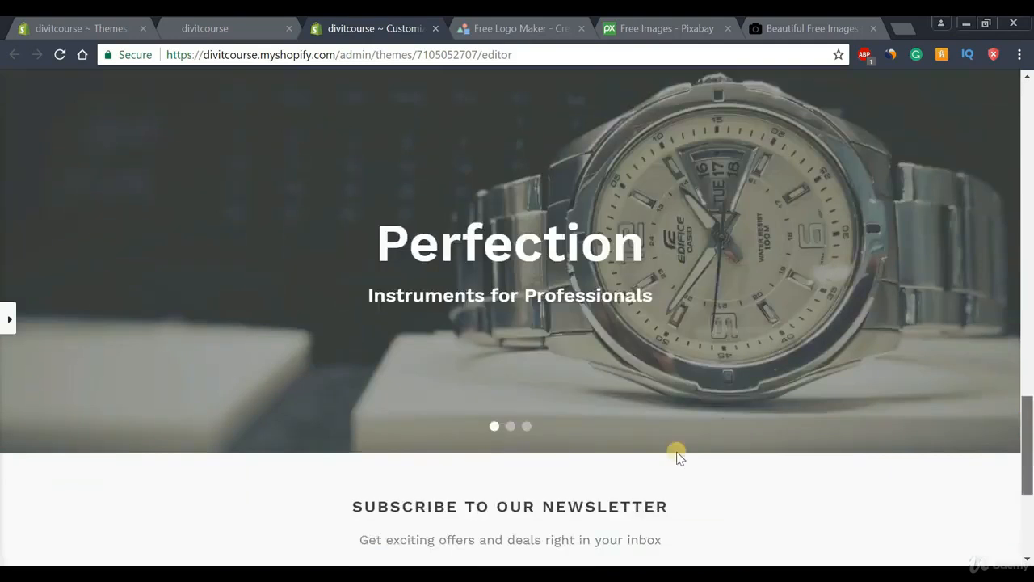
drag(1027, 424, 1031, 97)
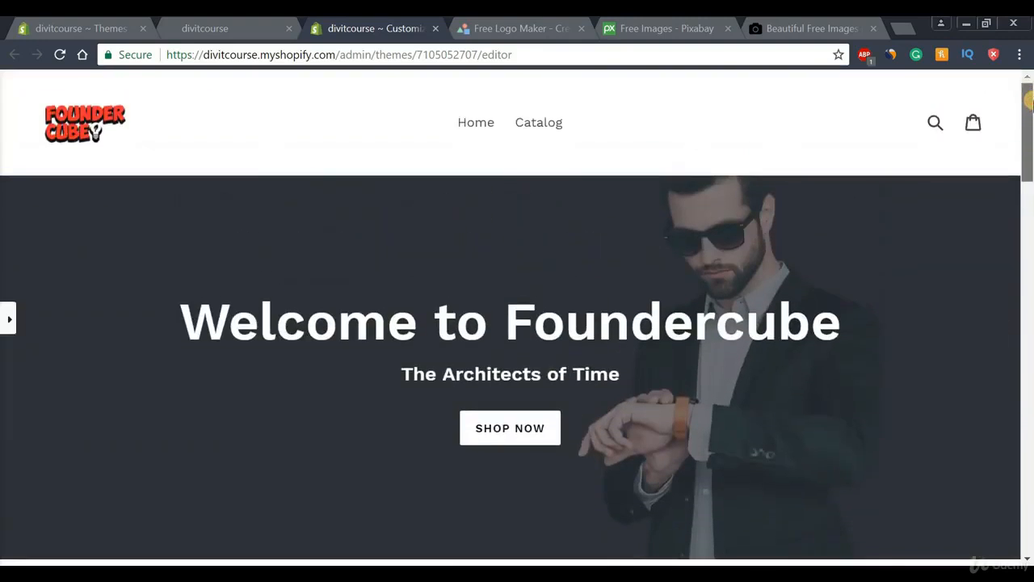